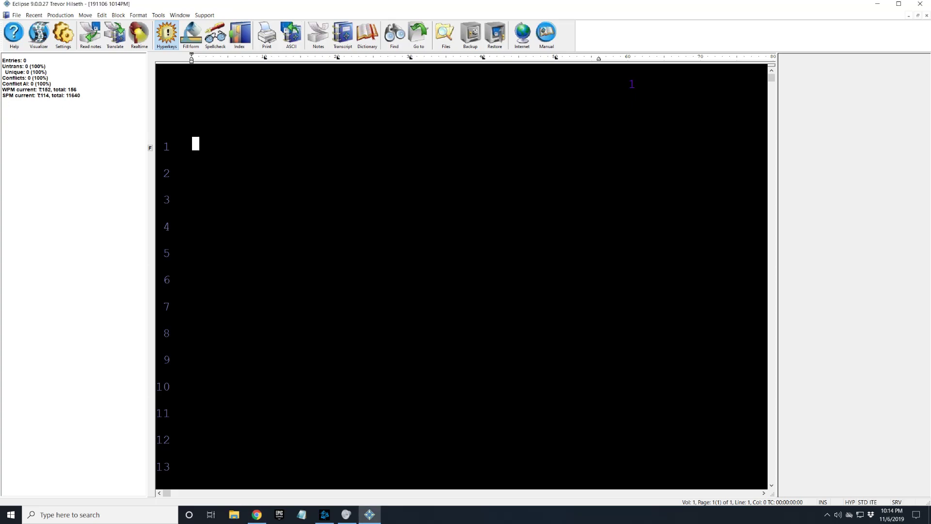
# Write the question line 'Okay, are those the exact words you used?'.
pyautogui.hotkey('q', 'w', 's', 'e', 'd', 'r', 'f')
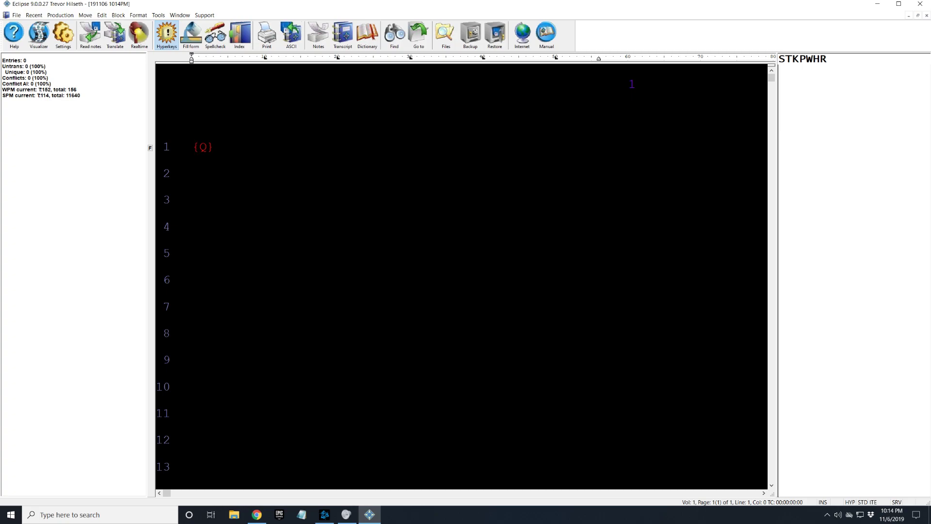
pyautogui.hotkey('v', 'k', 'l')
pyautogui.hotkey('e', 'i')
pyautogui.hotkey('f', 'p', '[', "'")
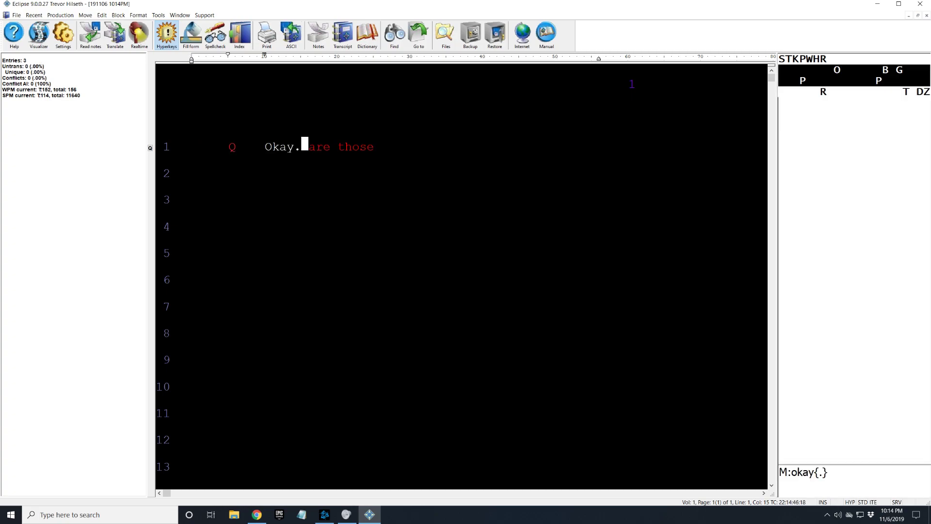
pyautogui.press('p')
pyautogui.hotkey('a', 'w', 'd', 'c', 'k', 'l', 'p')
pyautogui.hotkey('d', 'v', 'j', '[', "'")
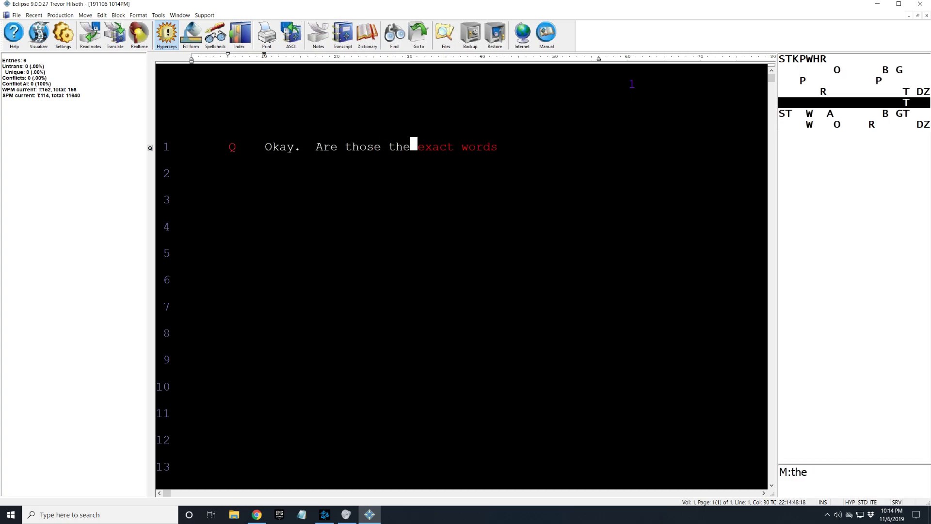
pyautogui.press('m')
pyautogui.hotkey('c', 'v', 'm', ';', '[')
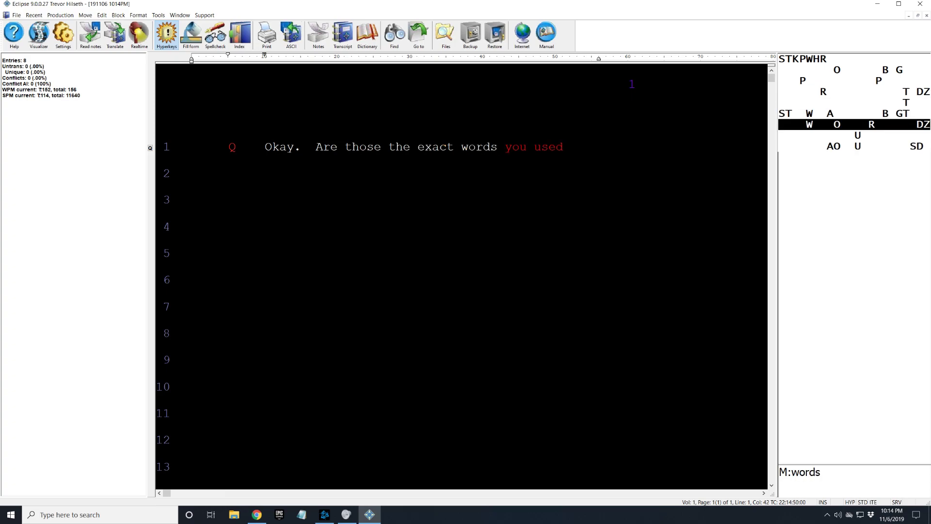
# Write the answer: 'I said what she was wearing this morning.'.
pyautogui.hotkey('u', 'j', 'i', 'k', 'o', 'l', 'p', ';')
pyautogui.hotkey('n', 'm', ';', '[')
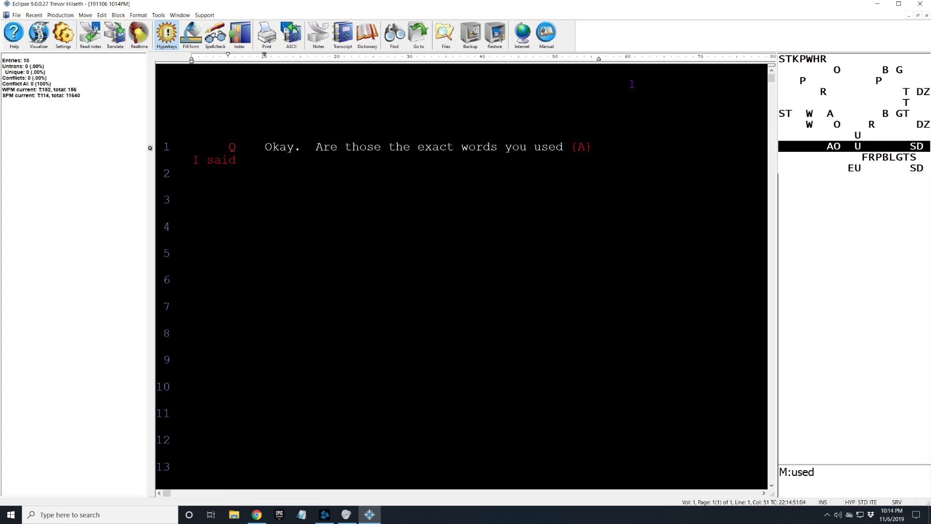
pyautogui.hotkey('d', 'r', 'c', 'u', ';')
pyautogui.hotkey('r', 'f', 'c', 'n', 'm', ';')
pyautogui.hotkey('c', 'v', 'n')
pyautogui.hotkey('d', 'c', 'n', 'm', 'j', 'l')
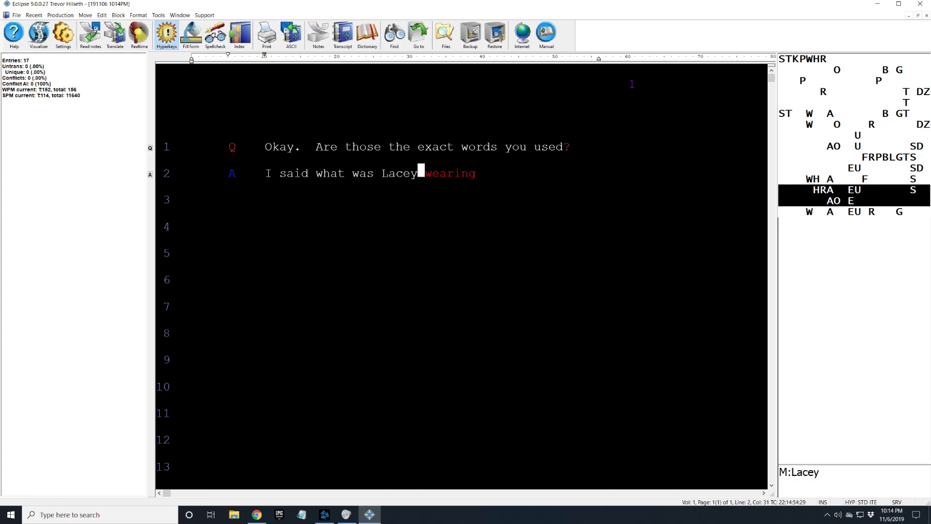
pyautogui.hotkey('w', 'r')
pyautogui.hotkey('e', 'r', 'v', 'j', 'i', 'k', 'l')
# Write the question 'Okay, what did he say?'.
pyautogui.hotkey('a', 'w', 's', 'e', 'd', 'r', 'f', 'k', 'l')
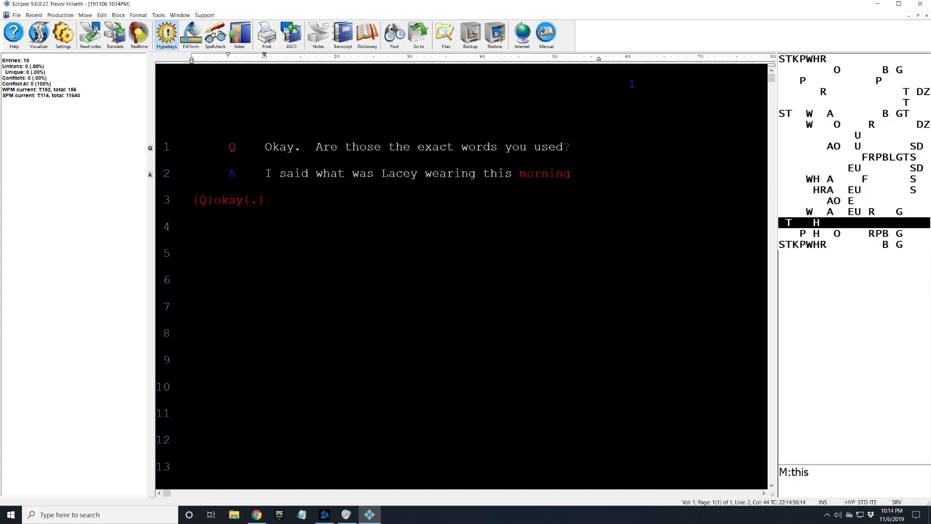
pyautogui.hotkey('d', 'r', 'c', 'j', 'i', 'l')
pyautogui.press('n')
pyautogui.hotkey('a', 'c', 'n', 'm')
# Write the answer 'He said black pants and a white top.'.
pyautogui.hotkey('u', 'j', 'i', 'k', 'o', 'l', 'p', ';')
pyautogui.hotkey('n', ';', '[')
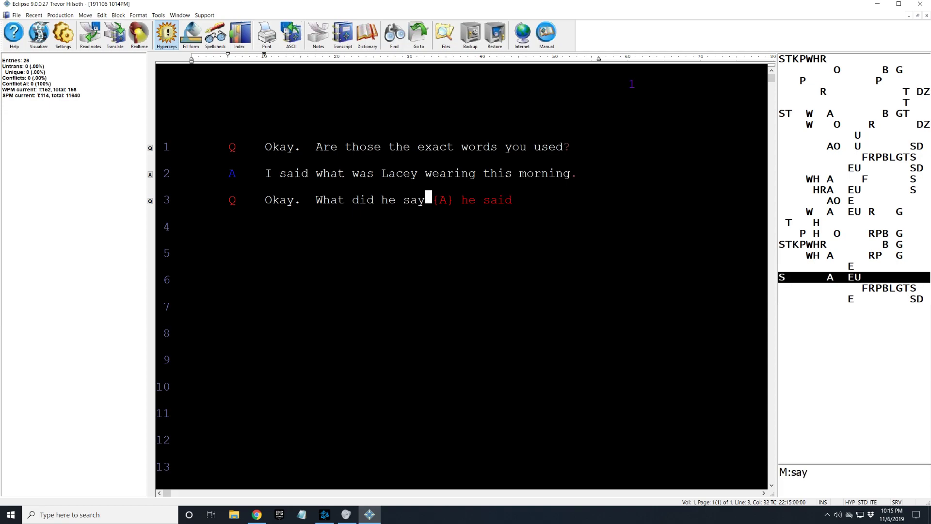
pyautogui.hotkey('e', 'd', 'r', 'f', 'c', 'k', 'l')
pyautogui.hotkey('e', 'c', 'i', 'k', 'p', ';')
pyautogui.hotkey('a', 's', 'e', 'c')
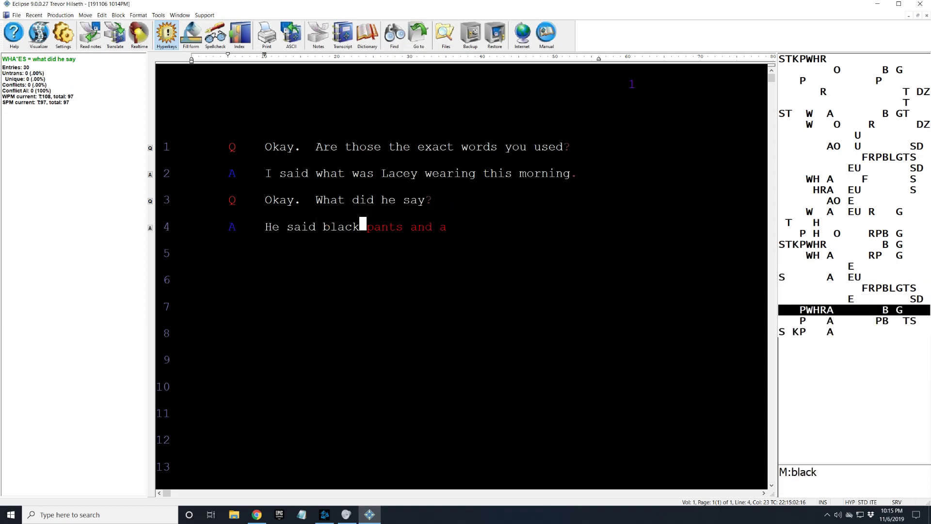
pyautogui.hotkey('d', 'r', 'c', 'v', 'n', 'm', 'p')
pyautogui.hotkey('w', 'v', 'i')
# Ask whether he described the top in any more detail, answered 'No, I did not.'.
pyautogui.hotkey('a', 'w', 's', 'e', 'd', 'r', 'f')
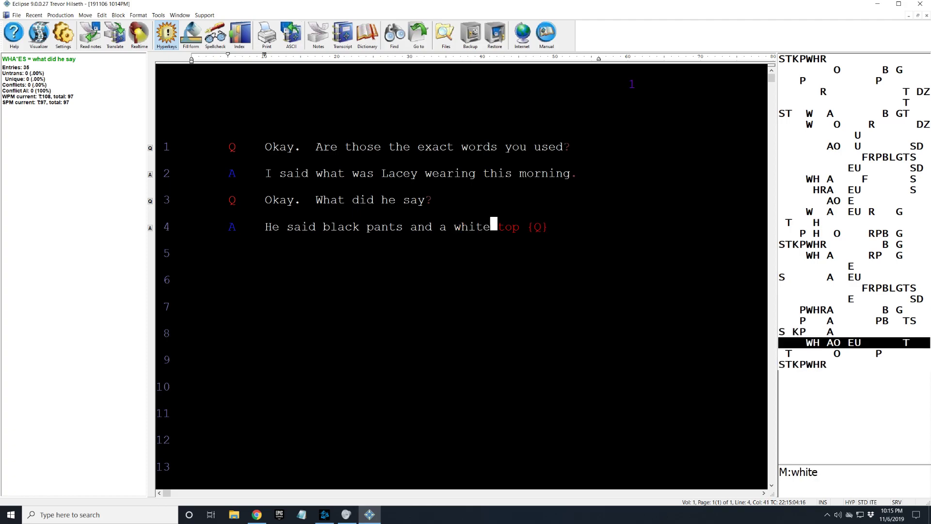
pyautogui.hotkey('w', 's', 'n')
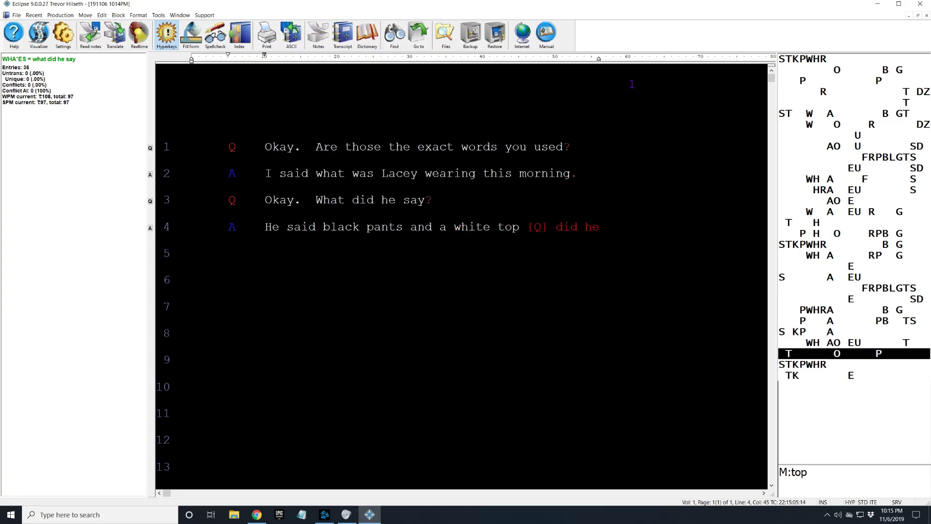
pyautogui.hotkey('a', 'w', 's', 'f', 'c', 'v', 'n', 'm', 'k')
pyautogui.press('p')
pyautogui.hotkey('w', 'v', 'i')
pyautogui.hotkey('w', 'e', 'r')
pyautogui.hotkey('w', 'e', 'r', 'n', 'm')
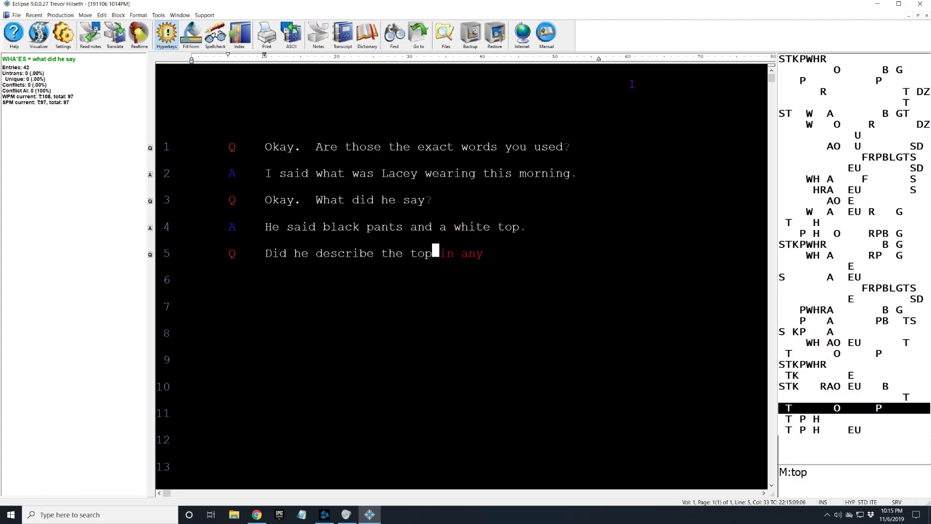
pyautogui.hotkey('w', 'e', 'v', 'j')
pyautogui.hotkey('w', 's', 'c', 'v', 'n', 'o', 'l', 'p', ';')
pyautogui.hotkey('w', 'e', 'r', 'v', 'u', 'j', 'i', 'k', 'o', 'l', 'p', ';')
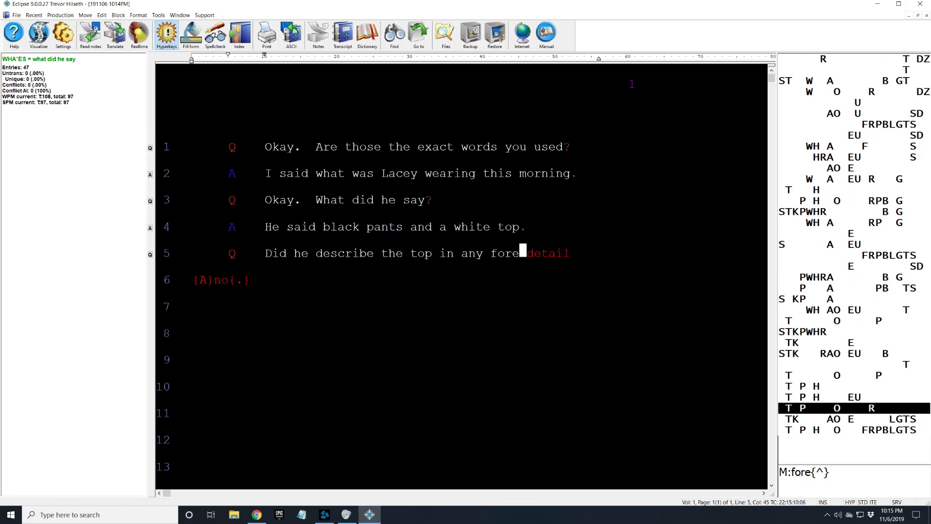
pyautogui.hotkey('n', 'm', 'j', 'i', 'l', '[')
# Start the question 'Okay, let me show you this report and see,' fixing a misstroked 'report'.
pyautogui.hotkey('a', 'w', 's', 'e', 'd', 'r', 'f', 'k', 'l')
pyautogui.hotkey('r', 'f', 'n', 'i', 'o')
pyautogui.hotkey('a', 'r', 'v', 'n', 'm')
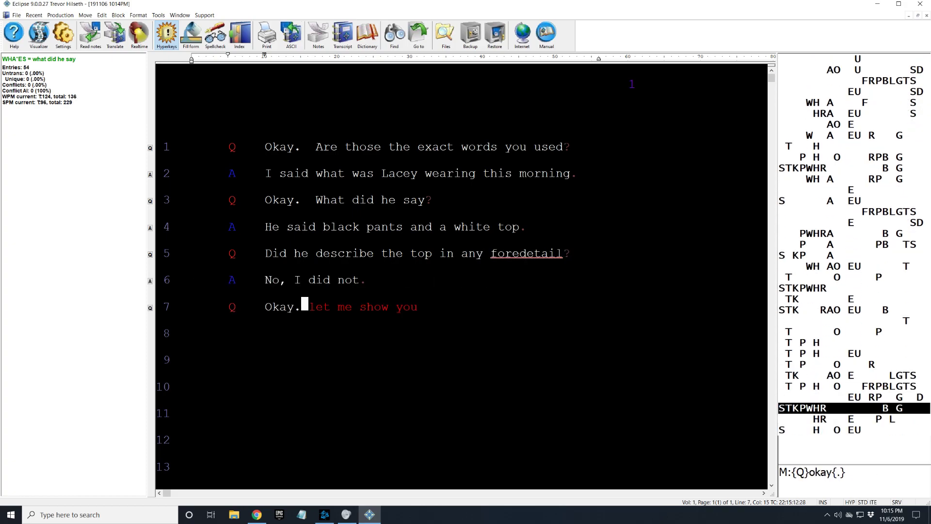
pyautogui.hotkey('w', 'r')
pyautogui.hotkey('e', 'v', 'j', 'p')
pyautogui.press('t')
pyautogui.hotkey('f', 'v', 'j', 'p')
pyautogui.hotkey('a', 's', 'e', "'")
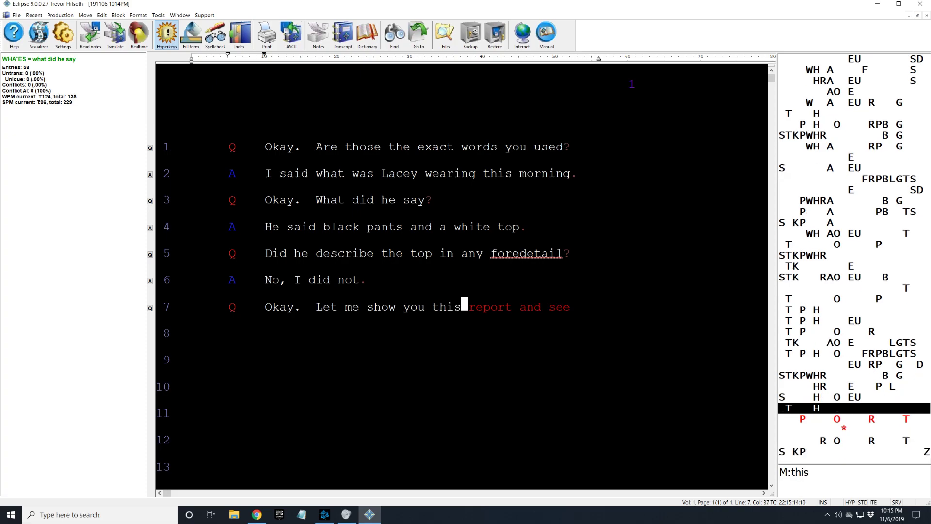
# Finish with 'if this refreshes your recollection.' then write 'Let me correct'.
pyautogui.hotkey('w', 'e', 'p', ';', '[', "'")
pyautogui.hotkey('w', 'e', 'f', 't', 'n', 'j', 'k', "'")
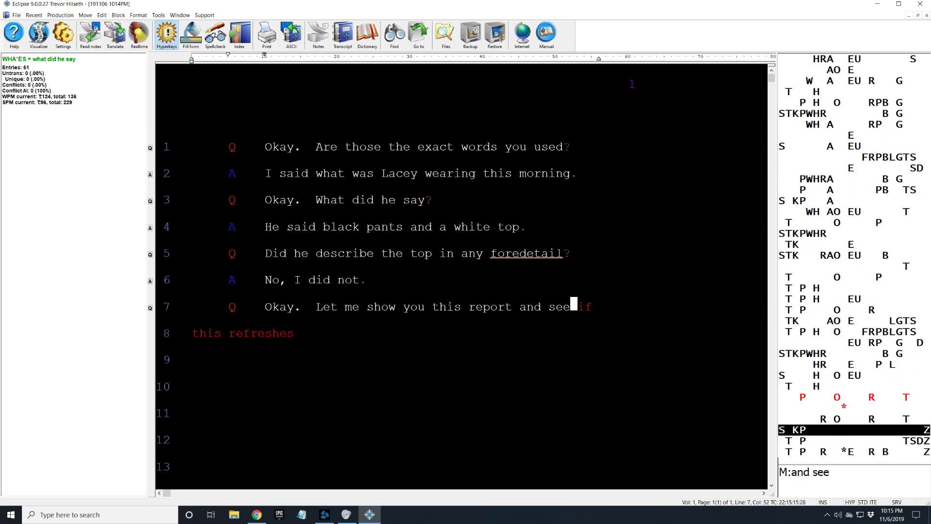
pyautogui.hotkey('t', 'j', 'k', 'l')
pyautogui.hotkey('f', 'n', 'k', 'l', "'")
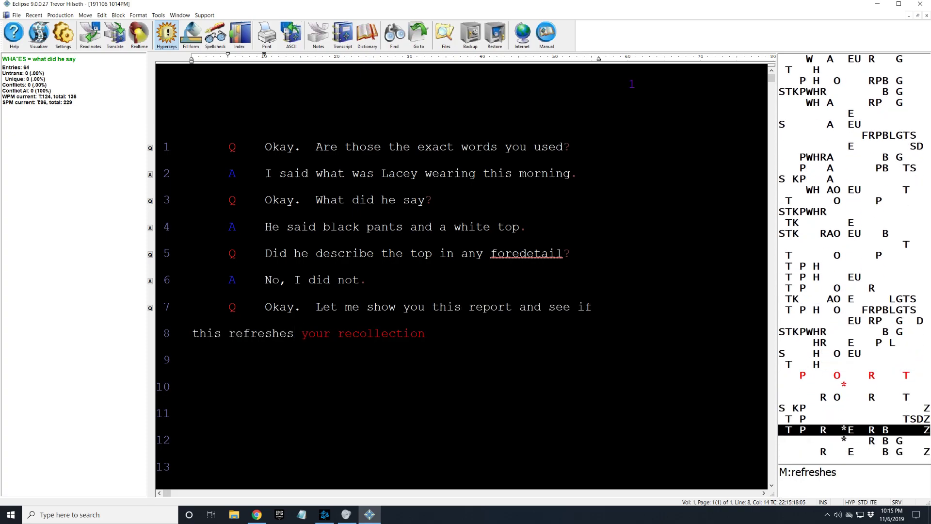
pyautogui.hotkey('e', 'i')
pyautogui.hotkey('r', 'f', 'n', 'i', 'o')
pyautogui.hotkey('s', 'f', 'n', 'k', 'l', 'p')
# Write 'This. It's reported May 1st, 2003.', fixing the mistyped year digits.
pyautogui.hotkey('w', 'r')
pyautogui.hotkey('e', 'i')
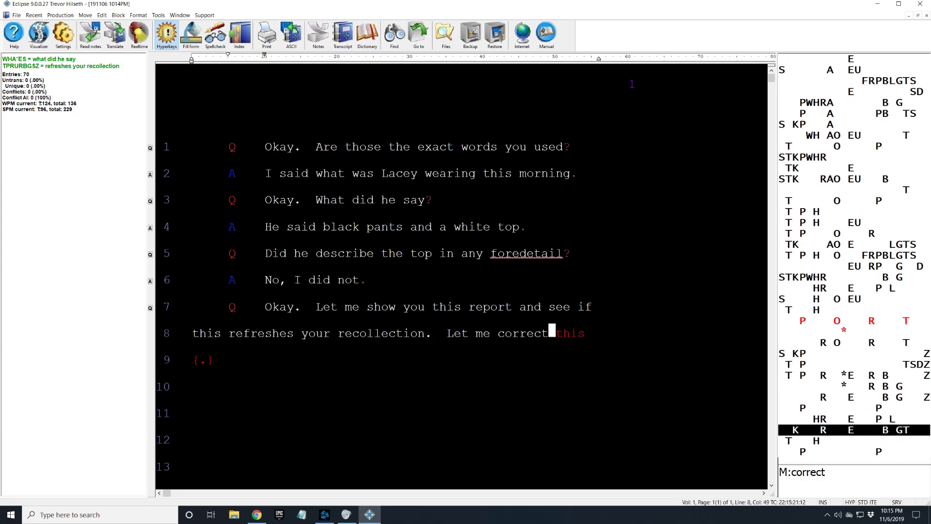
pyautogui.hotkey('n', 'm', 'p', ';')
pyautogui.hotkey('f', 'v', 'j', 'p', '[')
pyautogui.hotkey('e', 'r', 'c', 't', 'n', 'm')
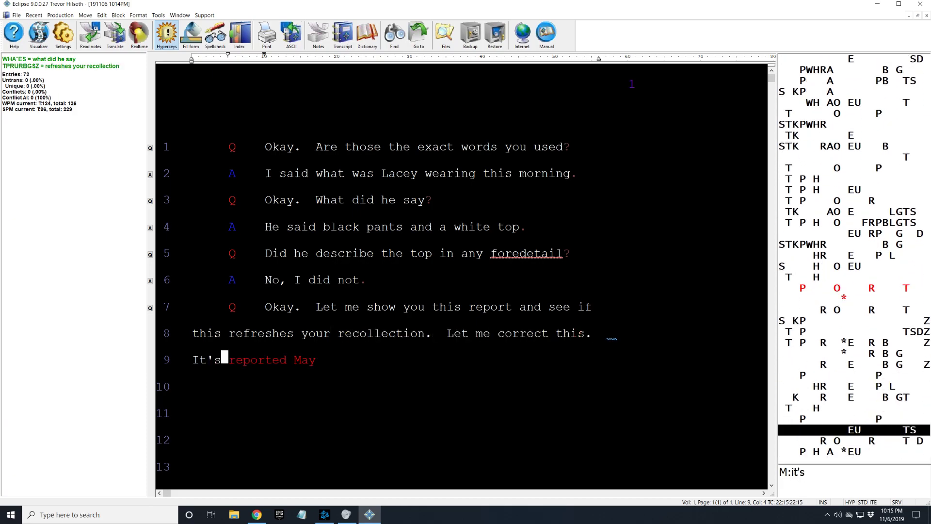
pyautogui.hotkey('w', 'e', 't', 'n', 'm', 'j', ';')
pyautogui.hotkey('1', 'w', 'v')
pyautogui.hotkey('1', 'c', 'v', 't')
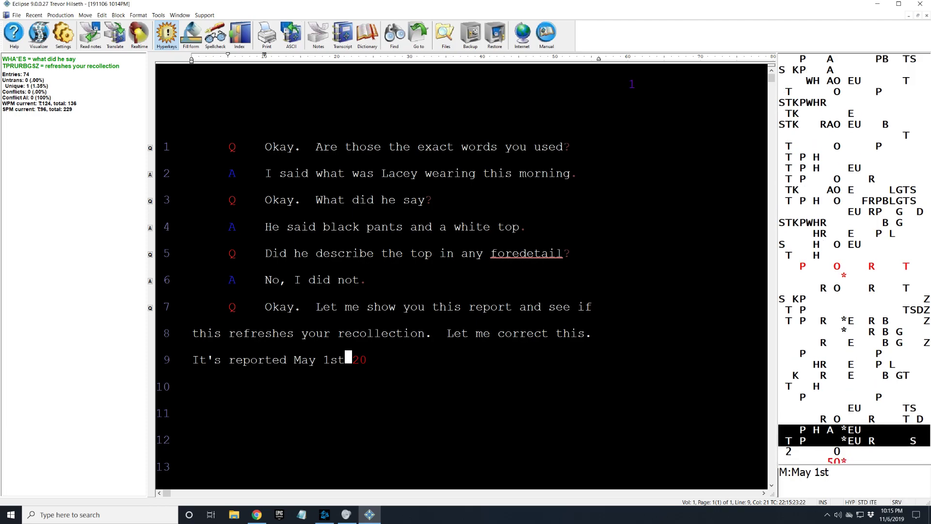
pyautogui.press('t')
pyautogui.hotkey('1', 'e', 'v', 't')
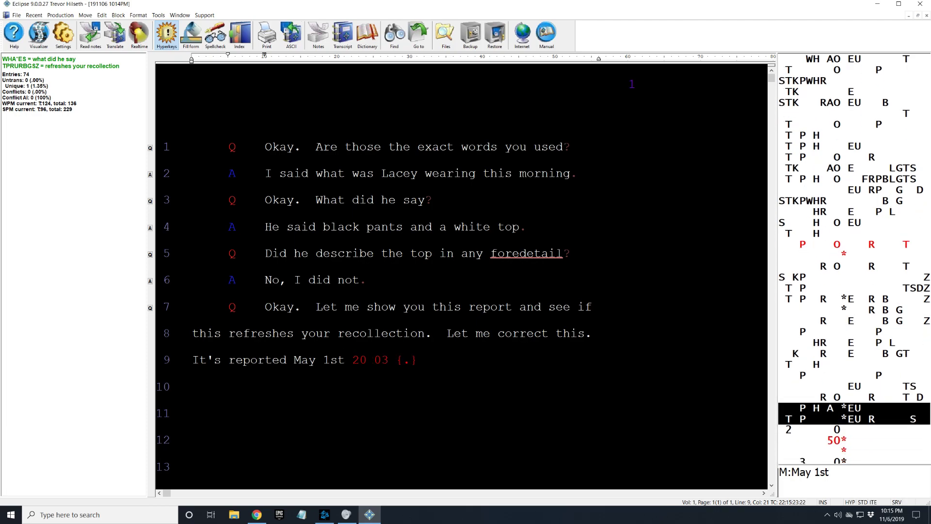
pyautogui.hotkey('e', 'i')
# Write 'For the record, it's report number 2392.'.
pyautogui.hotkey('w', 'e', 'v', 't', 'n', 'j', '[')
pyautogui.hotkey('n', 'm', 'p', ';')
pyautogui.hotkey('w', 'e', 'r', 'k')
pyautogui.hotkey('1', 'w', 'e')
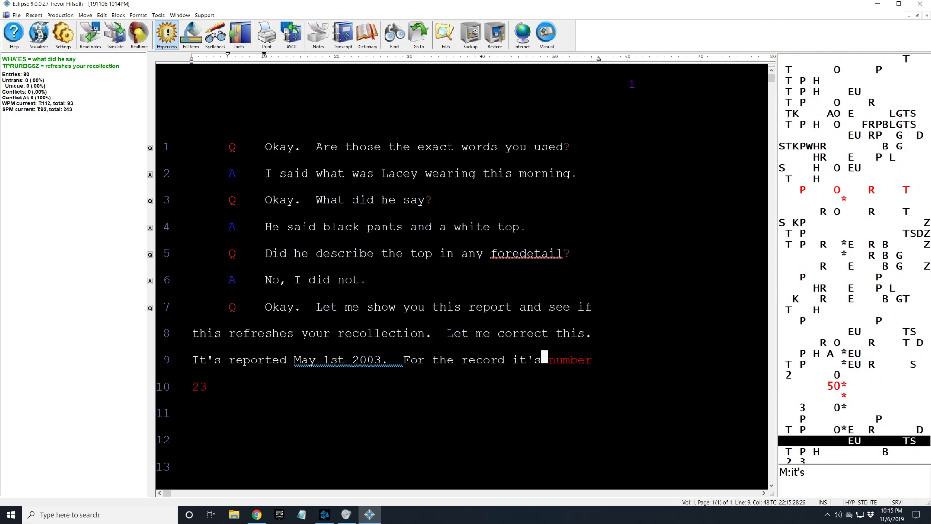
pyautogui.hotkey('1', 'w', 't', 'p')
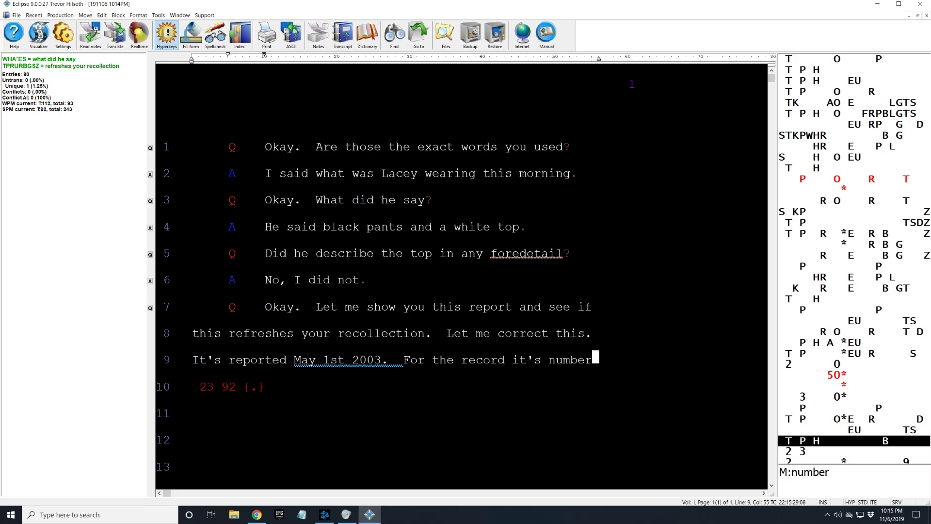
pyautogui.hotkey('e', 'i')
# Write the answer 'Okay, on a white long-sleeved shirt, yes, I did say that.'.
pyautogui.hotkey('s', 'u', 'j', 'i', 'k', 'o', 'l', 'p', ';')
pyautogui.hotkey('c', 'v', 'i', 'k')
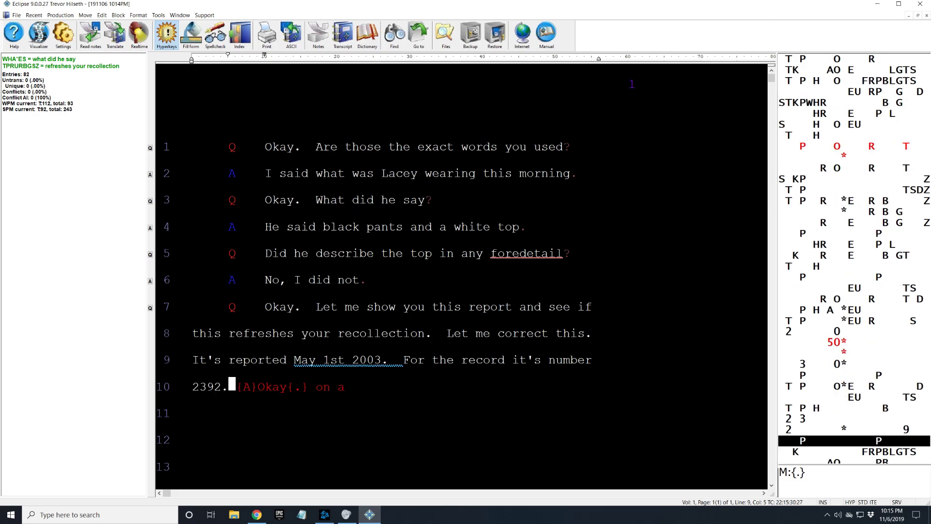
pyautogui.hotkey('d', 'r', 'c', 'v', 'n', 'm', 'p')
pyautogui.hotkey('r', 'f', 'v', 'i', 'k', 'l')
pyautogui.hotkey('a', 'r', 'f', 'c', 'v', 't', 'n', 'u', '[')
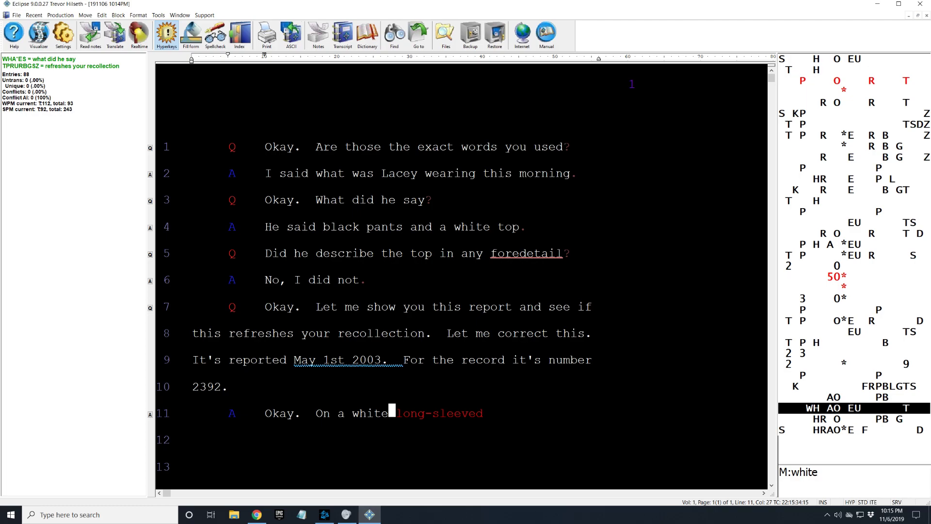
pyautogui.hotkey('a', 'r', 'n', 'm', 'j', 'p')
pyautogui.hotkey('d', 'k')
pyautogui.hotkey('s', 'd', 'f', 'n')
pyautogui.hotkey('n', 'm', 'j', 'i', 'l')
pyautogui.hotkey('a', 'c', 'n', 'm')
pyautogui.hotkey('w', 'r', 'c')
pyautogui.hotkey('e', 'i')
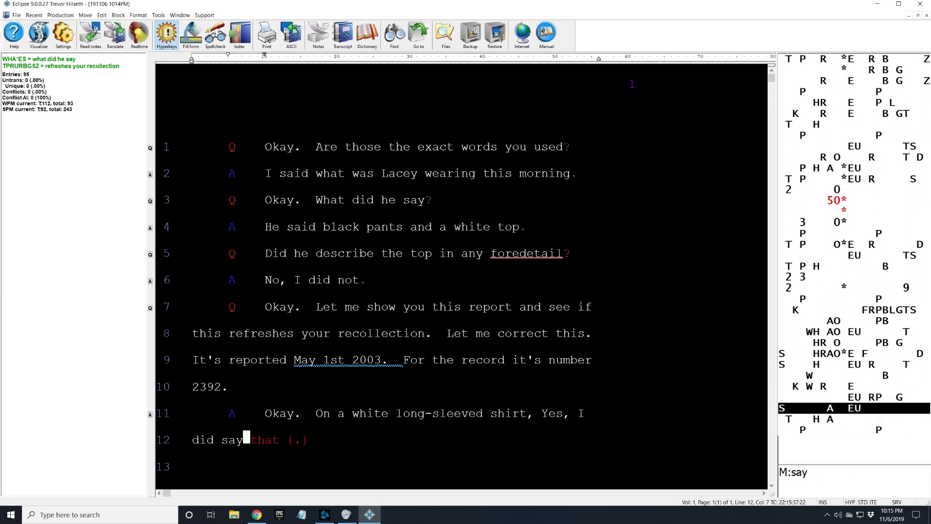
# Begin the question 'All right, so let me go back then and ask you, as you read that...'.
pyautogui.hotkey('a', 'w', 's', 'e', 'd', 'r', 'f', 'j', 'p')
pyautogui.hotkey('a', 'v')
pyautogui.hotkey('r', 'f', 'n', 'i', 'o')
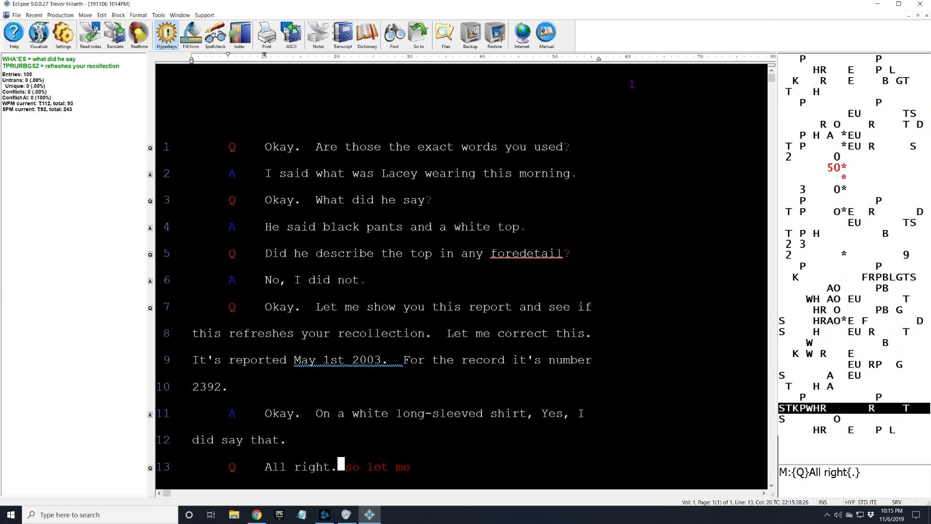
pyautogui.hotkey('w', 's', 'e', 'd')
pyautogui.hotkey('e', 'd', 'c', 'k', 'l')
pyautogui.hotkey('w', 'r', 'n', 'i', 'k')
pyautogui.hotkey('a', 's', 'e')
pyautogui.hotkey('a', 's', 'm')
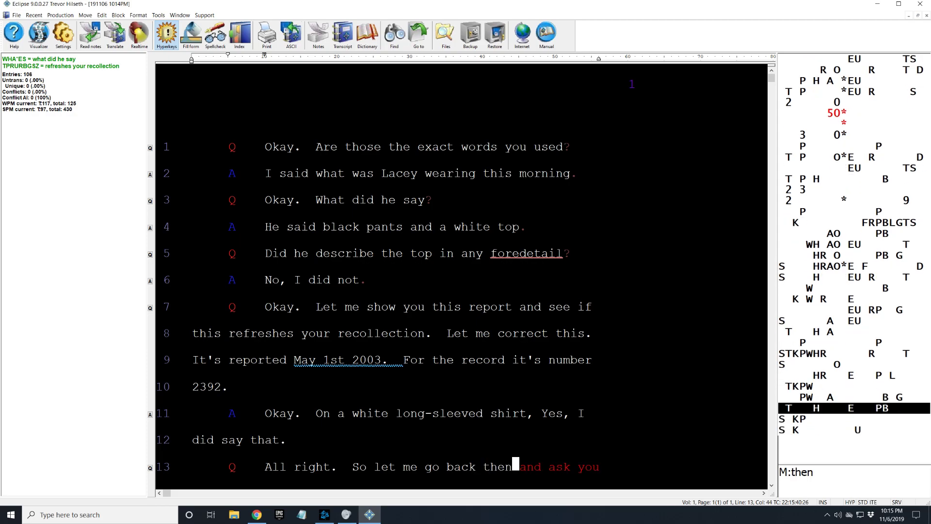
pyautogui.hotkey('a', 'c', 't')
pyautogui.press('t')
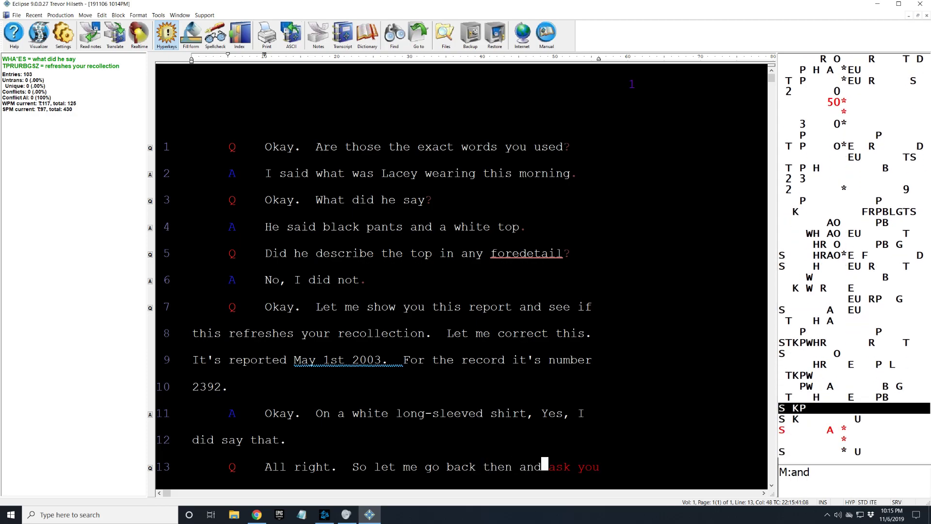
pyautogui.hotkey('a', 't', 'm')
pyautogui.hotkey('f', 'c', 'n', '[')
pyautogui.hotkey('w', 'r', 'c')
pyautogui.hotkey('r', 'f', 'v', 'j', 'p')
pyautogui.hotkey('d', 'k')
# Finish the question with 'does that refresh your memory as to exactly how you described it?'.
pyautogui.hotkey('a', 'w', 's', 'o', 'l', 'p', ';')
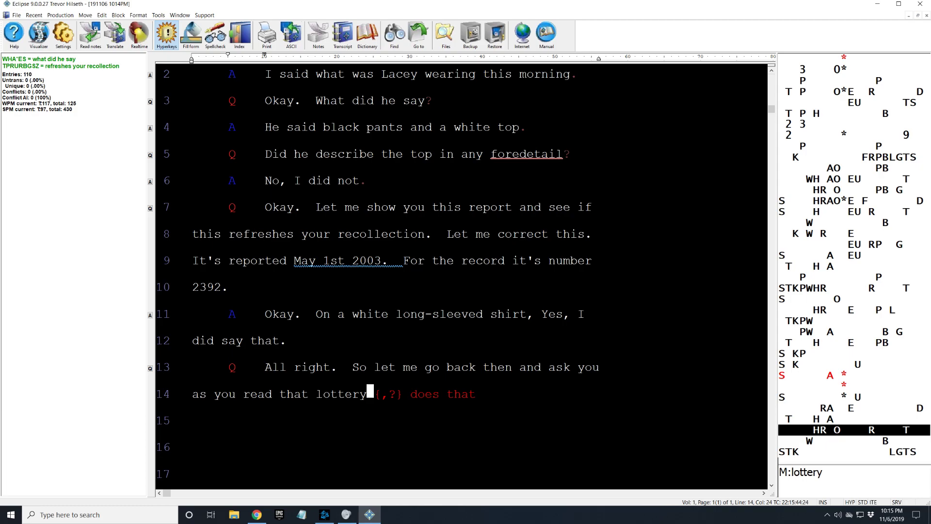
pyautogui.hotkey('w', 'e', 'f', 't', 'n', 'j', 'k')
pyautogui.hotkey('t', 'j', 'k', 'l')
pyautogui.hotkey('e', 'r', 'n', 'j', 'i', 'o')
pyautogui.press("c+'")
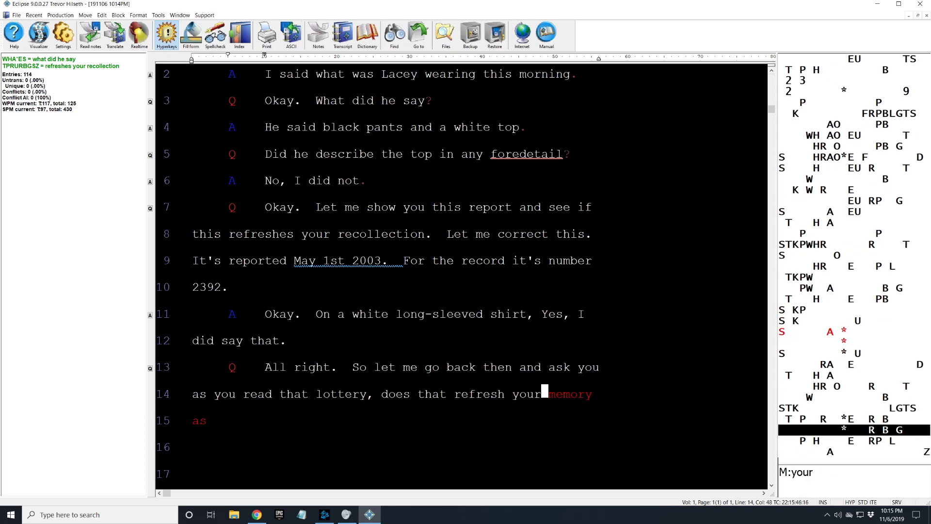
pyautogui.hotkey('a', 'w', 'd', 'o')
pyautogui.hotkey('r', 'v', 'm')
pyautogui.press('m')
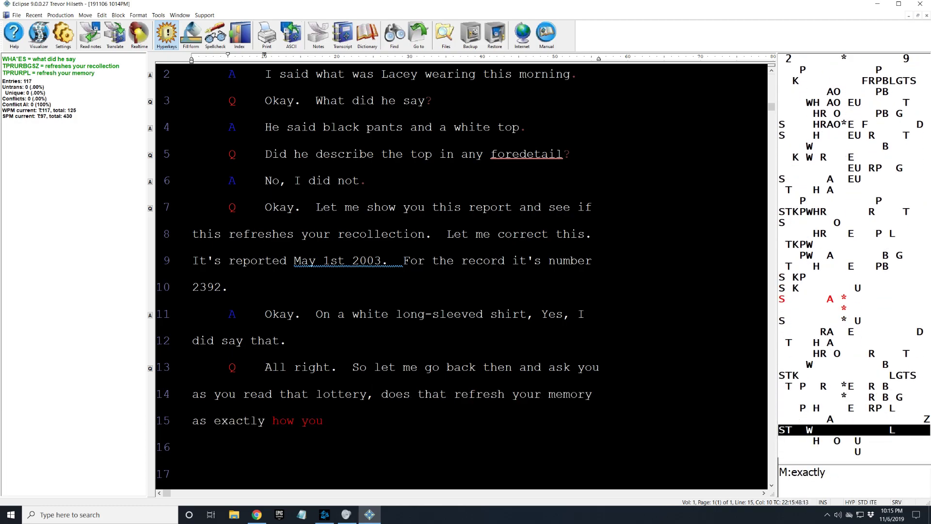
pyautogui.hotkey('a', 'w', 's', 'f', 'c', 'v', 'n', 'm', 'k', '[')
pyautogui.press('w')
# Write the answer 'Yeah. He said black pants and a white long-sleeved shirt.'.
pyautogui.hotkey('s', 'd', 'f', 'c', 'm', 'u', 'j', 'i', 'k', 'o', 'l', 'p', ';')
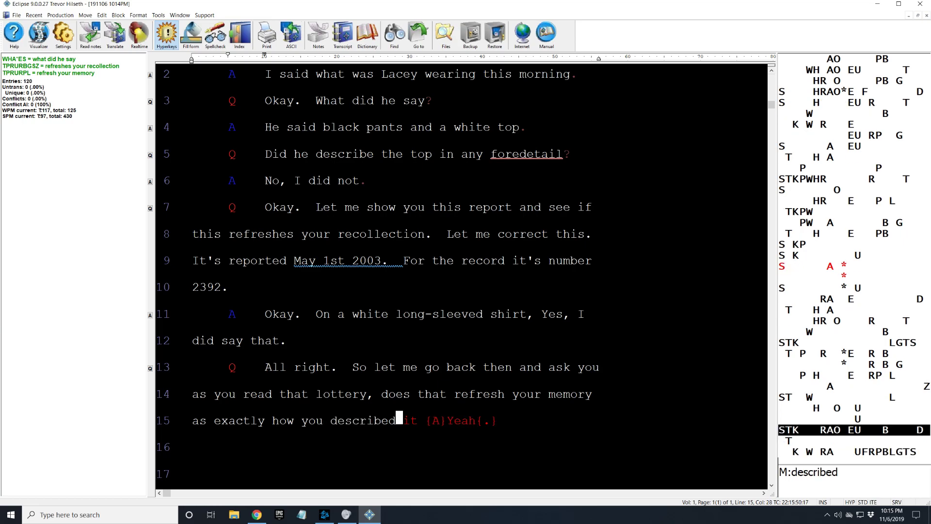
pyautogui.hotkey('n', ';', '[')
pyautogui.hotkey('e', 'd', 'r', 'f', 'c', 'k', 'l')
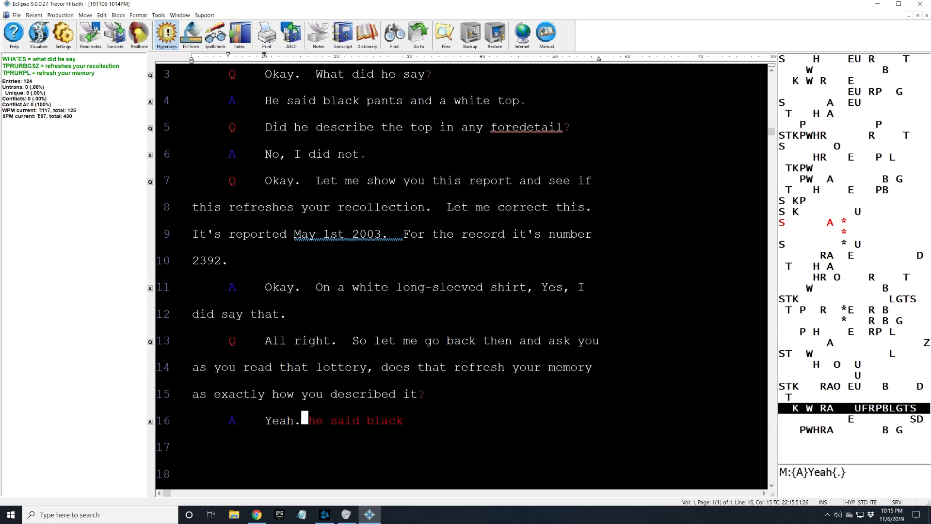
pyautogui.hotkey('e', 'c', 'i', 'k', 'p', ';')
pyautogui.hotkey('a', 's', 'e', 'c')
pyautogui.hotkey('d', 'r', 'c', 'v', 'n', 'm')
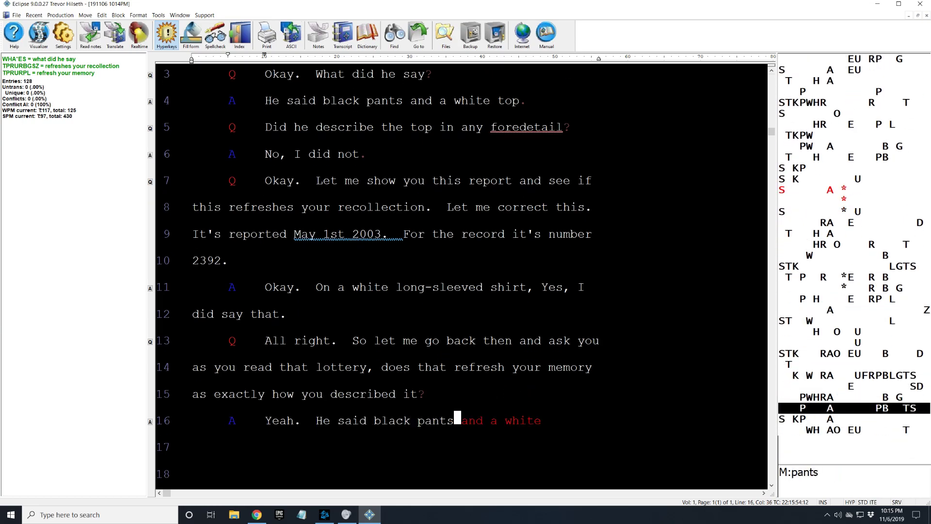
pyautogui.hotkey('r', 'f', 'v', 'i', 'k', 'l')
pyautogui.hotkey('a', 'r', 'f', 'c', 'v', 't', 'n', 'u', '[')
pyautogui.hotkey('a', 'r', 'n', 'm', 'j', 'p')
# Start a question 'Did you ask him anything else -- oh, I'm sorry.'.
pyautogui.hotkey('a', 'w', 's', 'e', 'd', 'r', 'f', 'k', 'l')
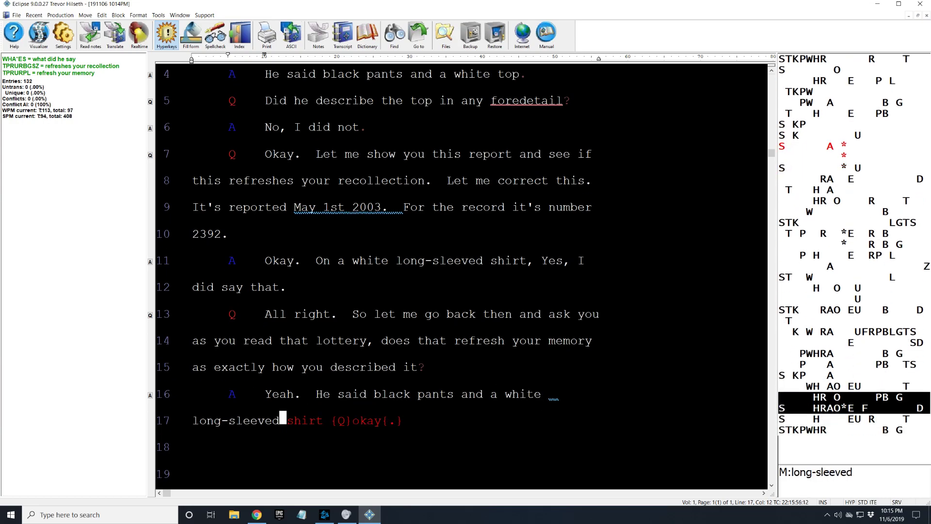
pyautogui.hotkey('w', 's', 'm')
pyautogui.hotkey('a', 's')
pyautogui.hotkey('r', 'n', 'm', 'i', 'o')
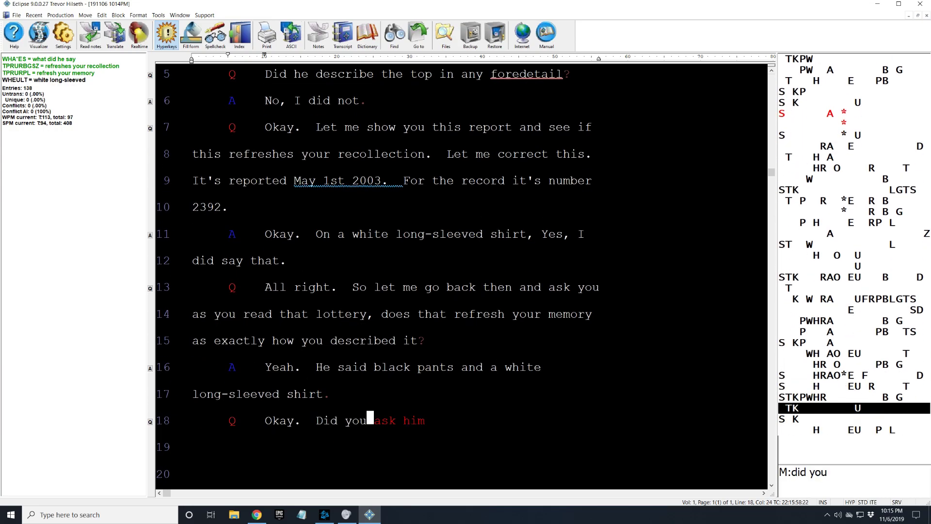
pyautogui.hotkey('w', 'e', 'r', 'n', 'm', 'o', 'l', ';')
pyautogui.hotkey('v', 't', 'n')
pyautogui.press("c+v+n+m+i+o+;+'")
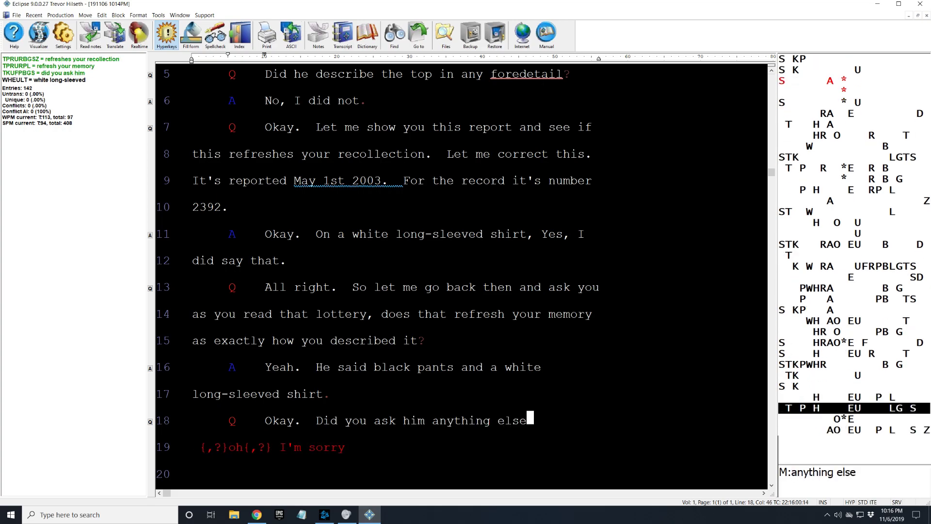
pyautogui.hotkey('e', 'i')
# Continue with 'Did you ask him anything about the clothes?'.
pyautogui.hotkey('w', 's', 'm')
pyautogui.hotkey('a', 's')
pyautogui.hotkey('r', 'n', 'm', 'i', 'o')
pyautogui.hotkey('w', 'e', 'r', 'n', 'm', 'l')
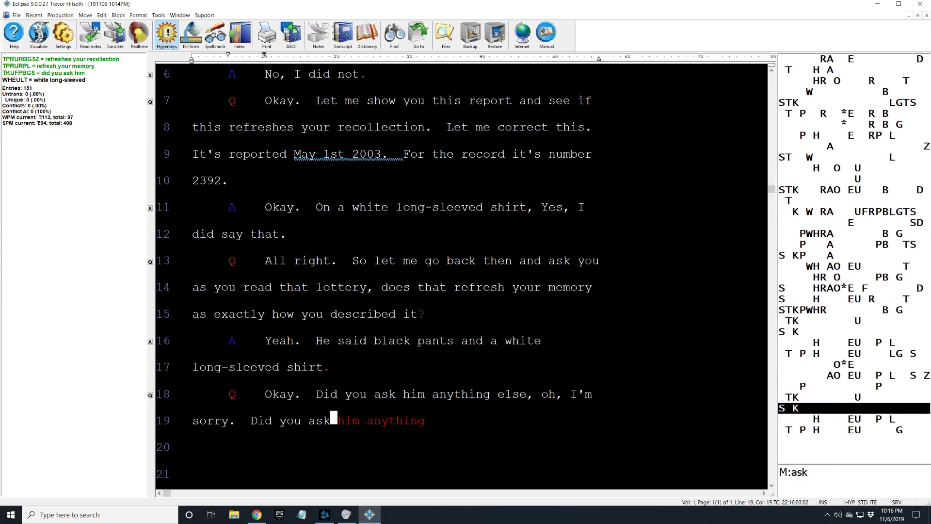
pyautogui.hotkey('e', 'd', 'p')
pyautogui.hotkey('s', 'r', 'f', 'v', 't', 'n', 'p', ';')
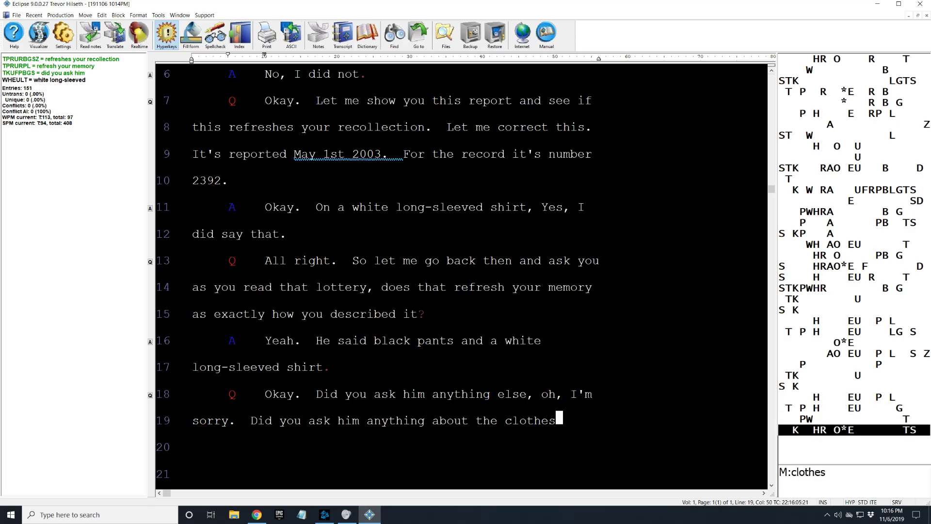
# Write the answer 'What kind of shoes she was wearing.'.
pyautogui.hotkey('u', 'j', 'i', 'k', 'o', 'l', 'p', ';')
pyautogui.hotkey('d', 'r', 'c')
pyautogui.hotkey('s', 'c', 'v', 'n', 'm', 'u')
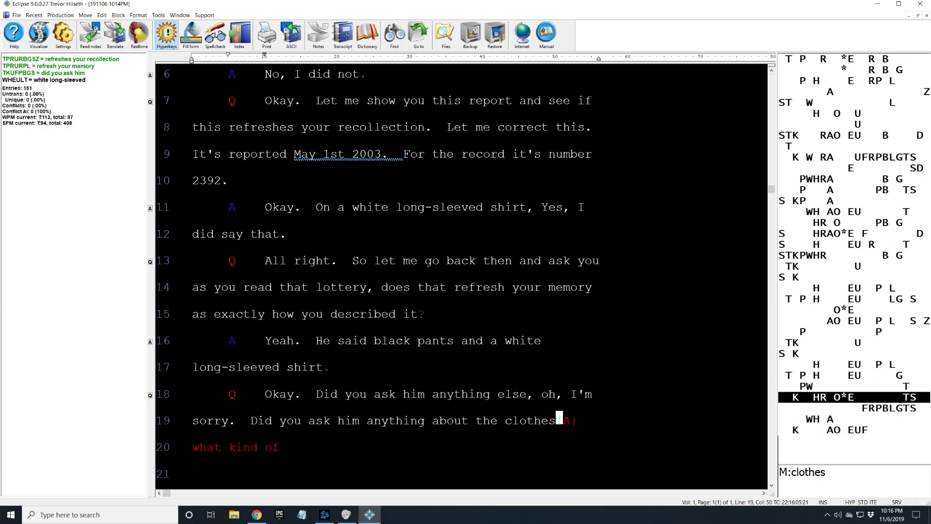
pyautogui.press("a+r+c+v+m+'")
pyautogui.hotkey('a', 'r', 'n', 'u', ';')
pyautogui.hotkey('d', 'c', 'n', 'm', 'j', 'l')
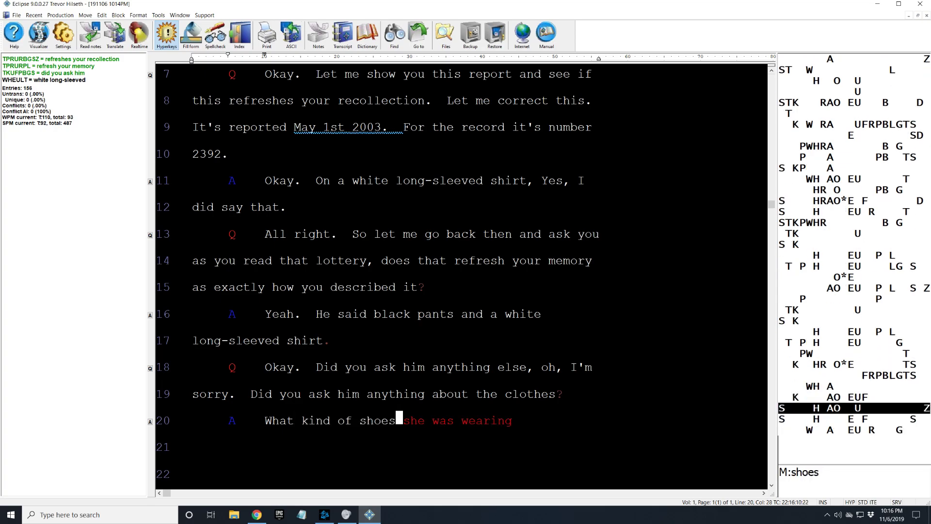
pyautogui.hotkey('a', 'w', 's', 'e', 'd', 'r', 'f', 'k', 'l')
# Write the question 'Okay. And what did he say?' and begin the answer 'He said'.
pyautogui.hotkey('a', 's', 'e')
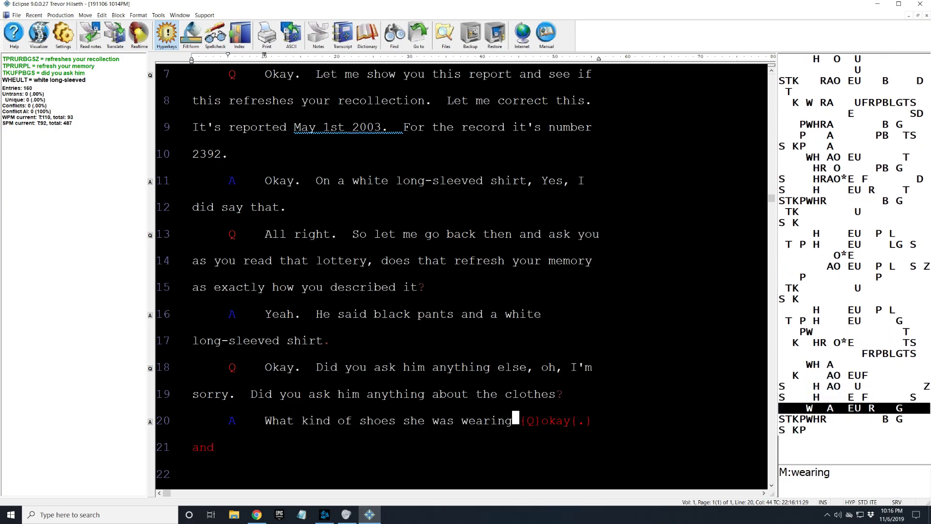
pyautogui.hotkey('d', 'r', 'c')
pyautogui.hotkey('w', 's', 'n', ';')
pyautogui.hotkey('u', 'j', 'i', 'k', 'o', 'l', 'p', ';')
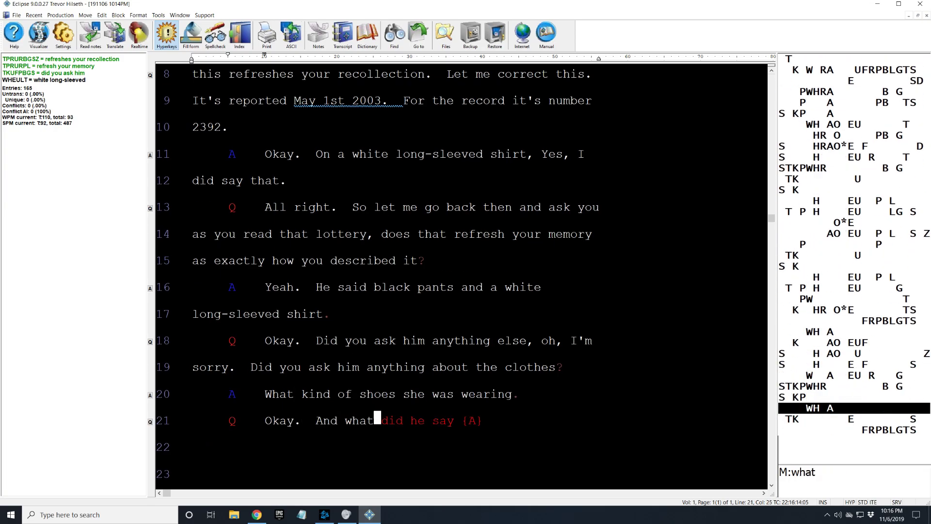
pyautogui.hotkey('n', ';', '[')
pyautogui.hotkey('w', 'n', 'i', 'k', ';')
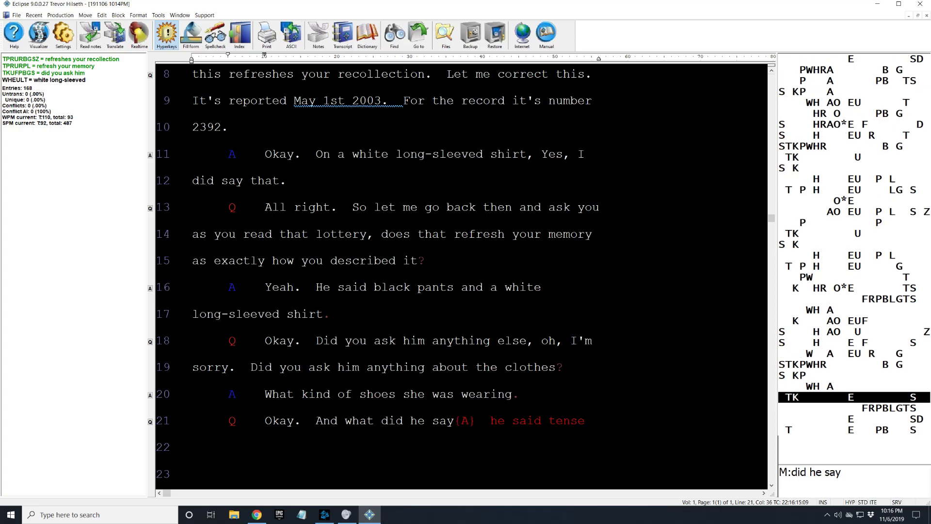
# Finish the answer with 'tennis shoes' and begin the question 'Did you ask him if any'.
pyautogui.press("a+r+c+v+m+'")
pyautogui.hotkey('a', 'w', 's', 'e', 'd', 'r', 'f')
pyautogui.hotkey('w', 's', 'm')
pyautogui.hotkey('a', 's')
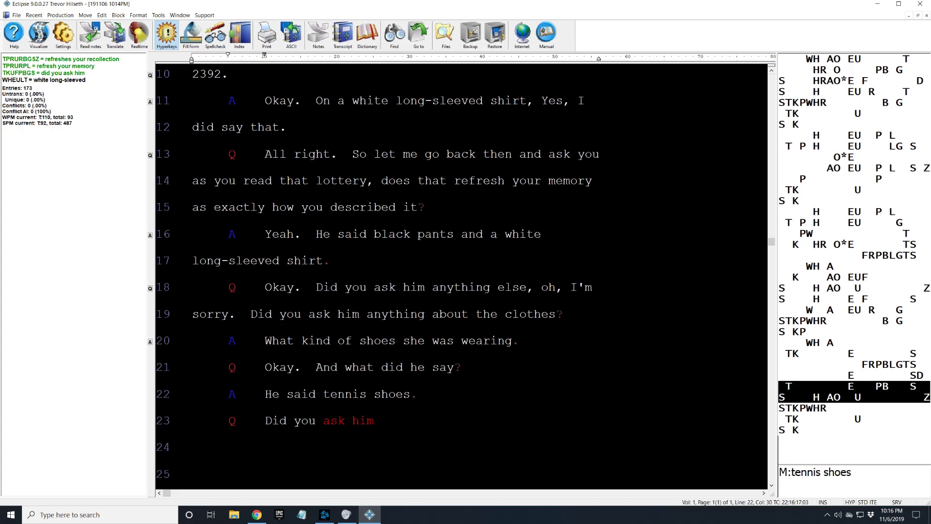
pyautogui.hotkey('r', 'n', 'm', 'i', 'o')
pyautogui.hotkey('w', 'e')
pyautogui.hotkey('w', 'e', 'r', 'n', 'm', 'l')
pyautogui.press('t')
pyautogui.hotkey('w', 'e', 'r', 'n', 'm')
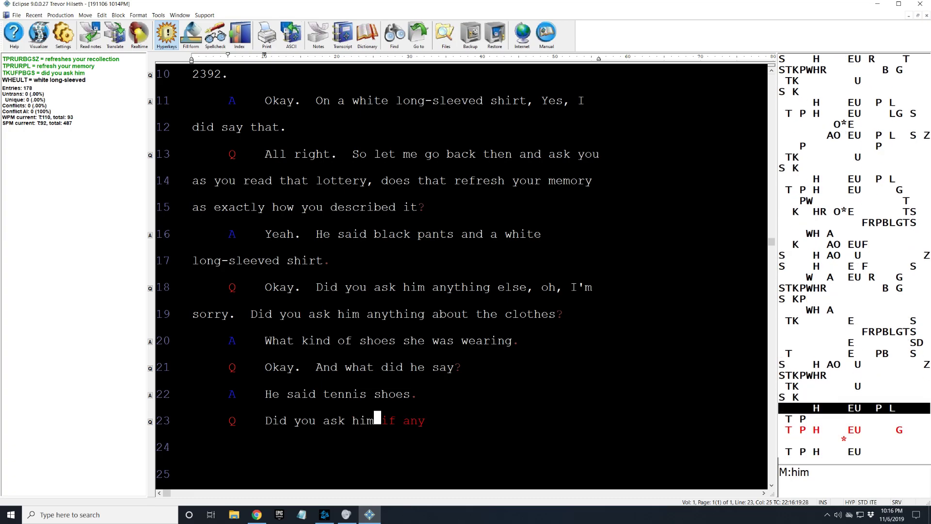
# Finish 'of those clothing items were there at the house?', answer 'Yes.', then begin 'What did he say'.
pyautogui.press("u+p+[+'")
pyautogui.hotkey('s', 'r', 'f', 'v', 't', 'n', 'l', 'p')
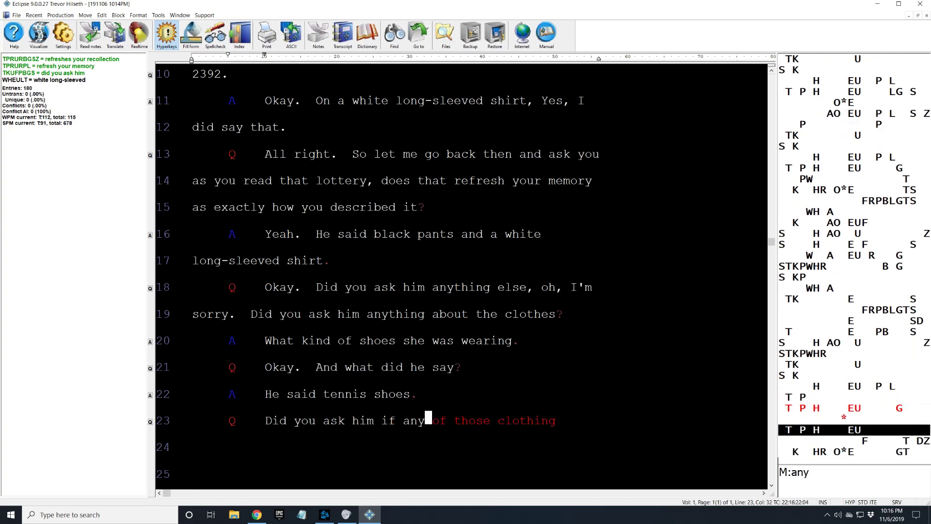
pyautogui.press("w+m+i+o+'")
pyautogui.hotkey('j', 'i')
pyautogui.hotkey('w', 'r', 'f')
pyautogui.hotkey('w', 'n')
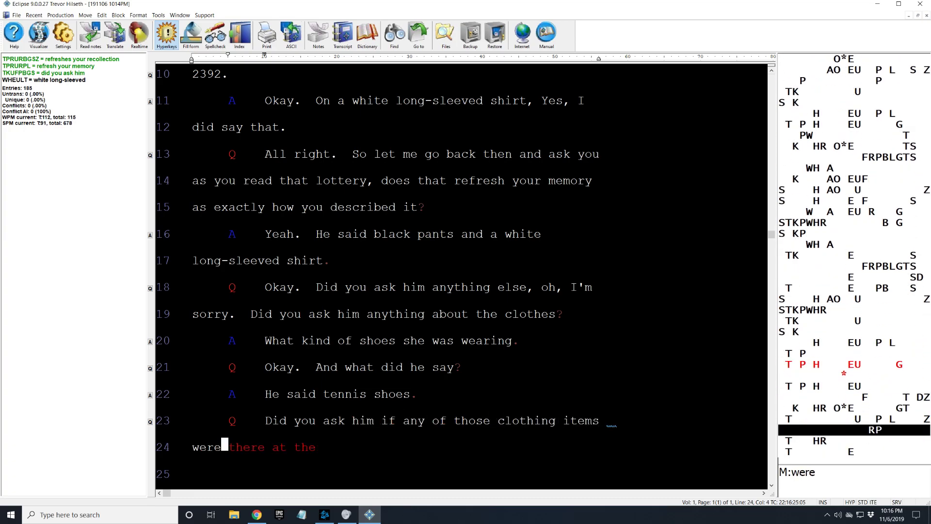
pyautogui.hotkey('r', 'v', 'm', ';')
pyautogui.hotkey('s', 'd', 'f', 'n', 'u', 'j', 'i', 'k', 'o', 'l', 'p', ';')
pyautogui.hotkey('a', 'w', 's', 'e', 'd', 'r', 'f')
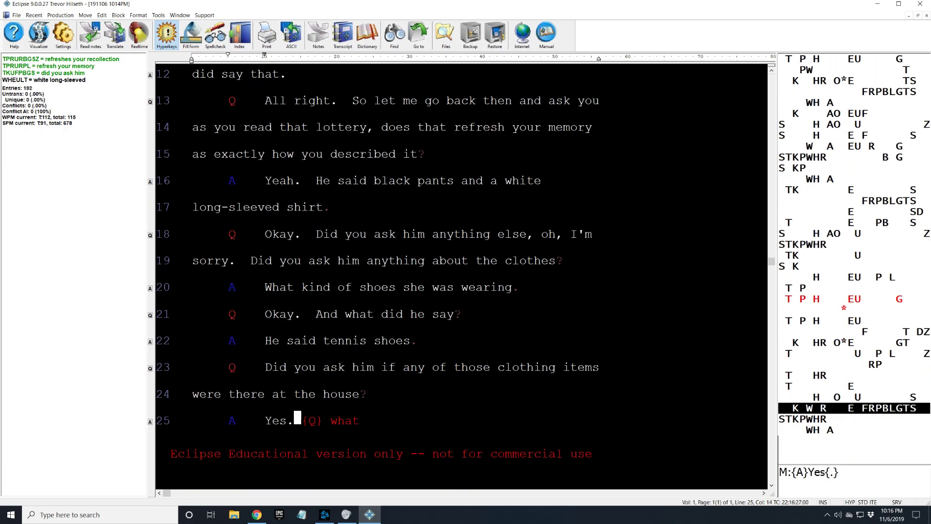
pyautogui.hotkey('d', 'r', 'c')
pyautogui.hotkey('w', 's', 'n', ';')
# Write the question 'What did he say?' and the answer 'He said I don't know.'.
pyautogui.hotkey('u', 'j', 'i', 'k', 'o', 'l', 'p', ';')
pyautogui.hotkey('n', ';', '[')
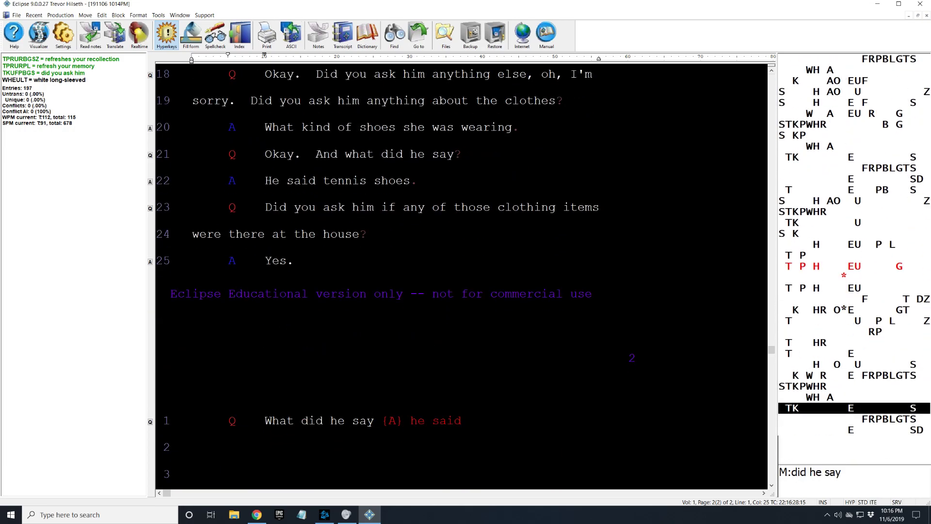
pyautogui.hotkey('s', 'd', 'f', 'v', 't', 'i', 'k')
pyautogui.hotkey('a', 'w', 's', 'e', 'd', 'r', 'f')
pyautogui.hotkey('w', 's', 'm')
pyautogui.hotkey('a', 's')
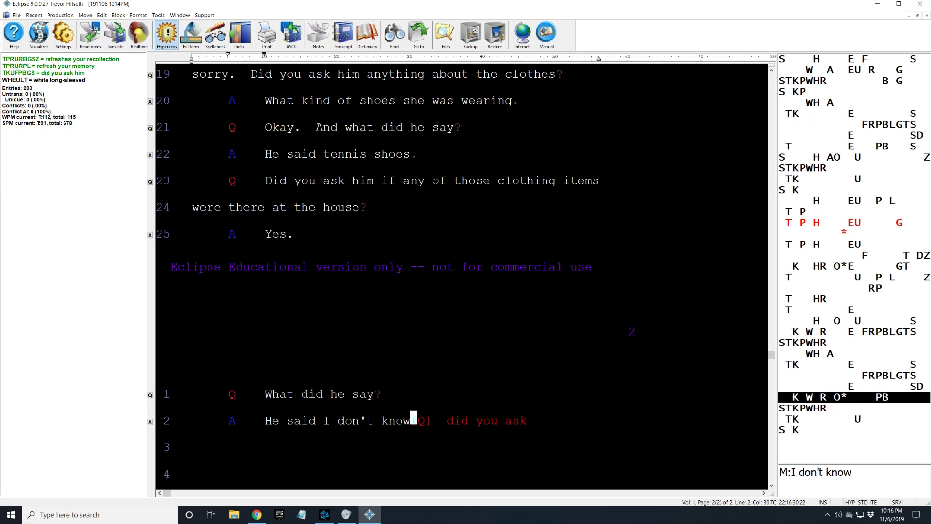
pyautogui.hotkey('r', 'n', 'm', 'i', 'o')
# Write the question about Lacey's purse and begin the answer line.
pyautogui.hotkey('w', 'e', 'r', 'n', 'm', 'l')
pyautogui.hotkey('e', 'd')
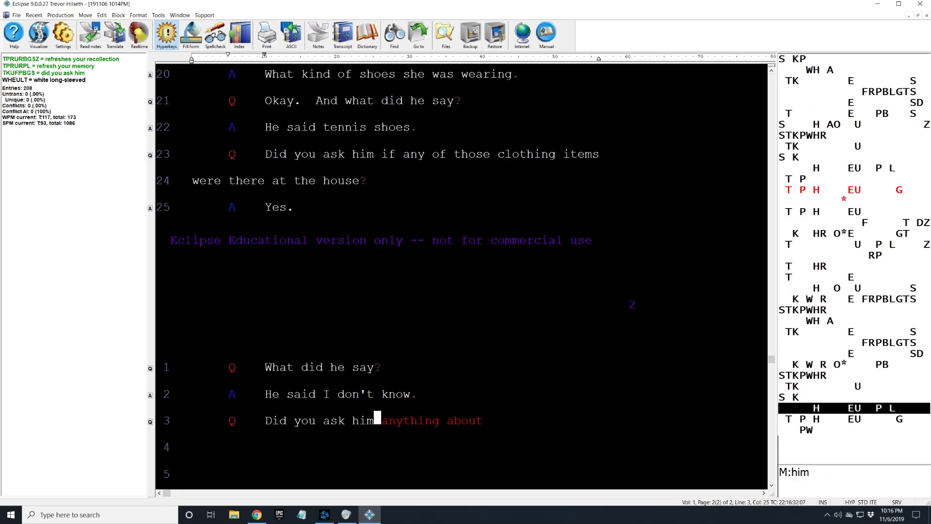
pyautogui.hotkey('r', 'f', 'c', 'n', 'm', ';')
pyautogui.hotkey('c', 'v', 'n')
pyautogui.press("t+'")
pyautogui.hotkey('e', 'm', 'j', ';')
pyautogui.hotkey('u', 'j', 'i', 'k', 'o', 'l', 'p', ';')
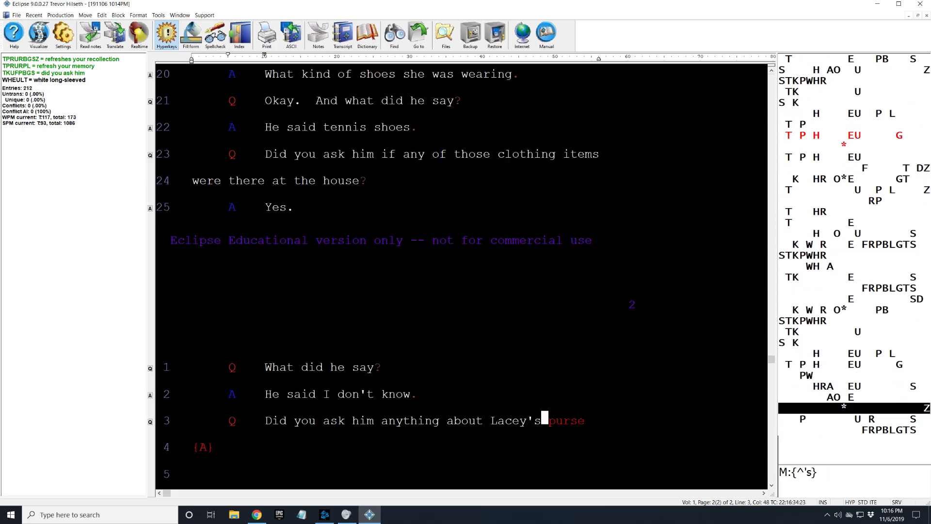
pyautogui.hotkey('n', 'm')
pyautogui.hotkey('a', 's')
pyautogui.hotkey('r', 'n', 'm', 'i', 'o')
# Write the answer 'Yes. I ask him if Lacey's purse'.
pyautogui.hotkey('s', 'd', 'f', 'n')
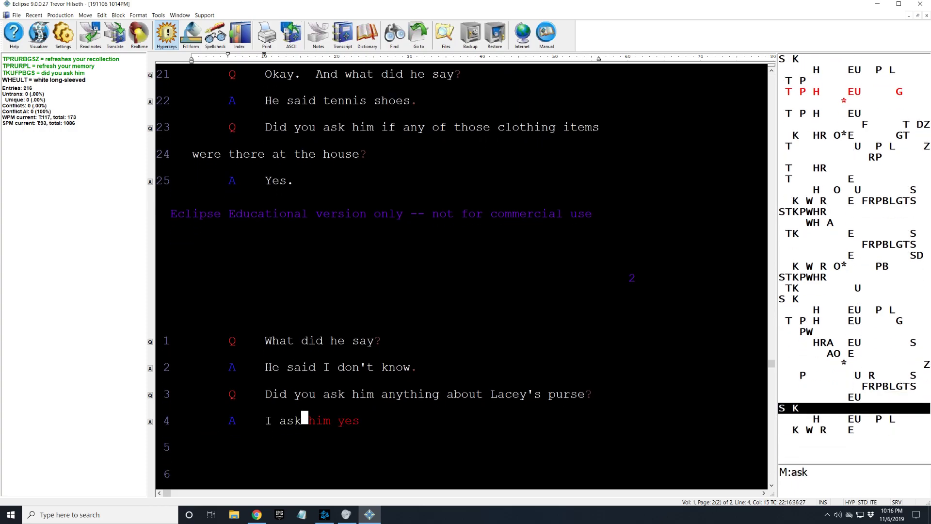
pyautogui.hotkey('e', 'i')
pyautogui.hotkey('n', 'm')
pyautogui.hotkey('a', 's')
pyautogui.hotkey('r', 'n', 'm', 'i', 'o')
pyautogui.hotkey('w', 'e')
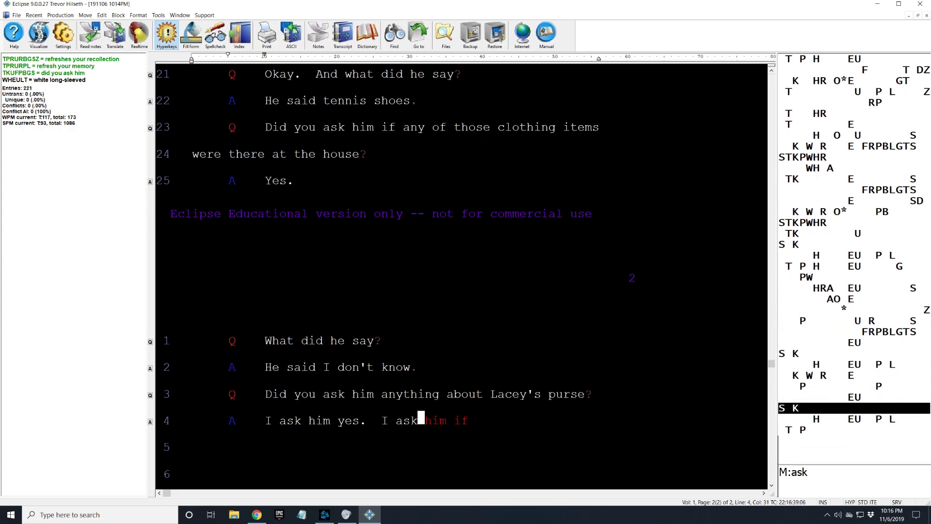
pyautogui.hotkey('r', 'f', 'c', 'n', 'm', ';')
pyautogui.hotkey('c', 'v', 'n')
pyautogui.press("t+'")
pyautogui.hotkey('e', 'm', 'j', ';')
# Finish the answer with 'was here' and write the question 'And what did he say?'.
pyautogui.hotkey('u', ';')
pyautogui.hotkey('r', 'c', 'v', 'n', 'j')
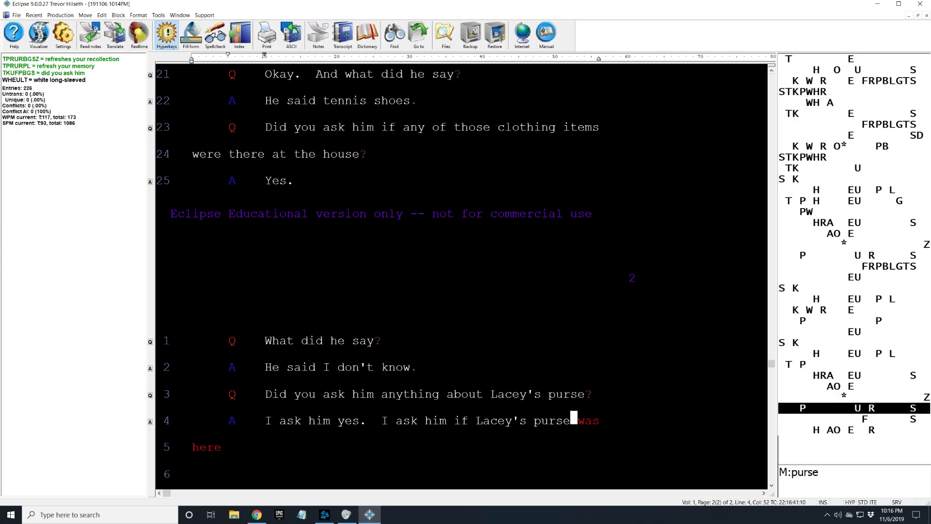
pyautogui.hotkey('a', 'w', 's', 'e', 'd', 'r', 'f')
pyautogui.hotkey('a', 's', 'e')
pyautogui.hotkey('d', 'r', 'c')
pyautogui.hotkey('w', 's', 'n', ';')
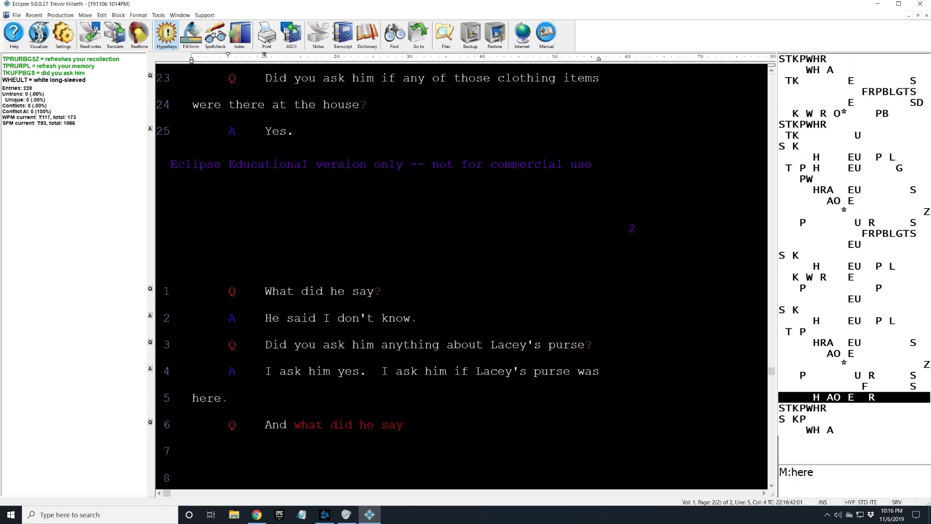
pyautogui.hotkey('u', 'j', 'i', 'k', 'o', 'l', 'p', ';')
pyautogui.hotkey('n', ';', '[')
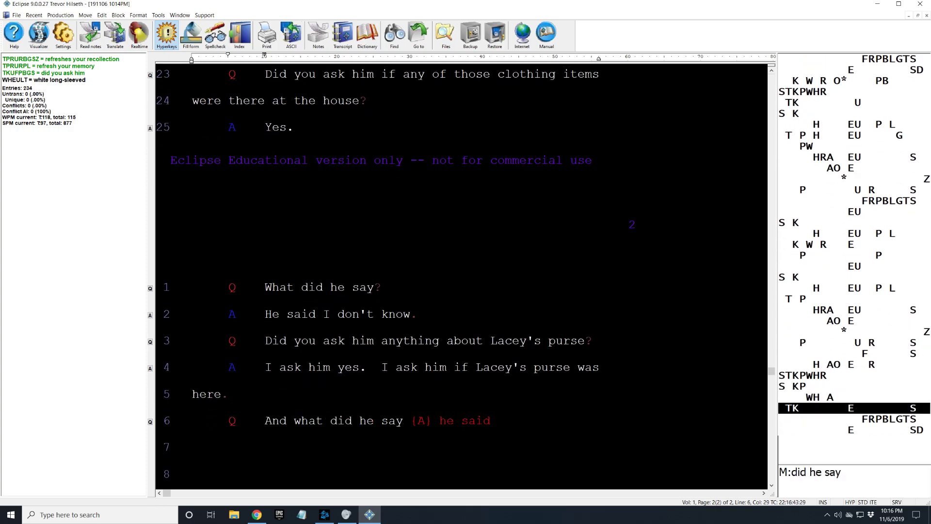
# Write the answer 'He said I don't know' and the Q line's opening 'Did you ask him -- well'.
pyautogui.hotkey('s', 'd', 'f', 'v', 't', 'i', 'k')
pyautogui.hotkey('a', 'w', 's', 'e', 'd', 'r', 'f')
pyautogui.hotkey('w', 's', 'm')
pyautogui.hotkey('a', 's')
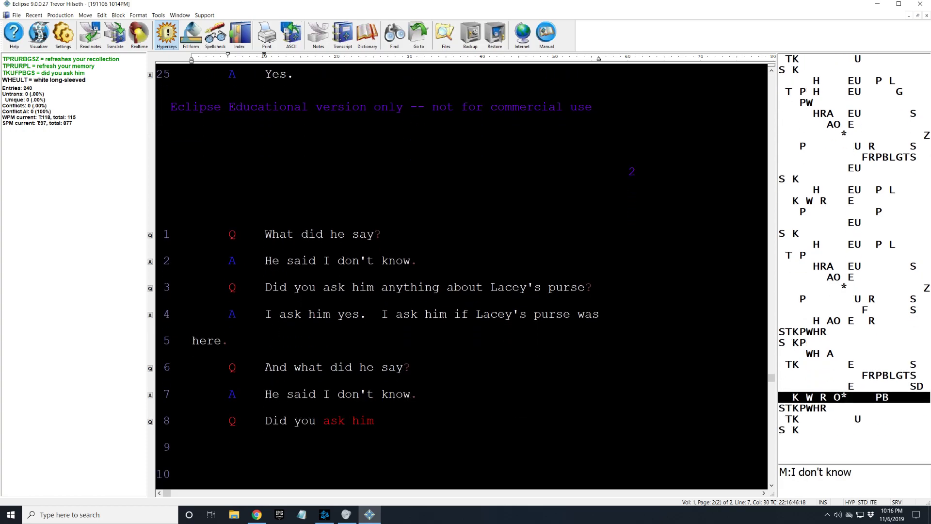
pyautogui.hotkey('r', 'n', 'm', 'i', 'o')
pyautogui.hotkey('d', 'o')
pyautogui.hotkey('d', 'k')
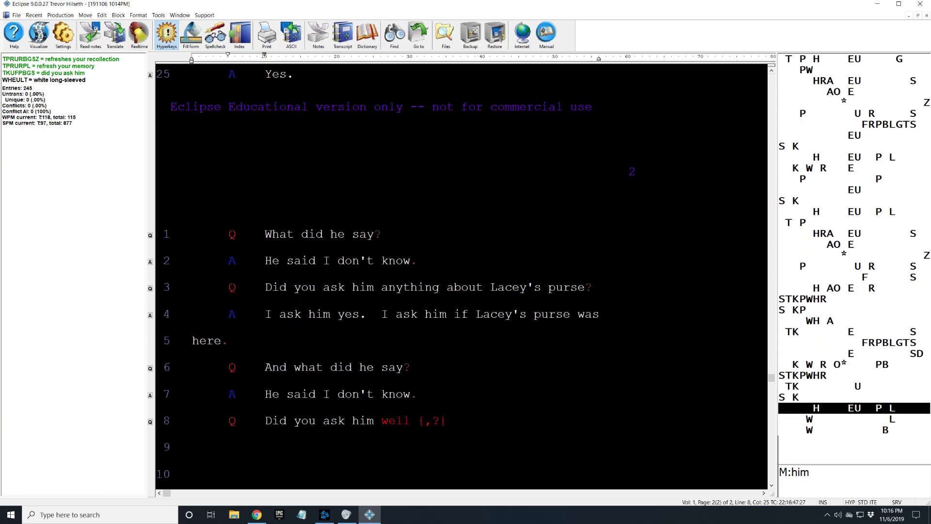
# Write 'let me ask you this' and the question 'Are you aware of what the weather was that day?'.
pyautogui.hotkey('r', 'f', 'n', 'i', 'o')
pyautogui.hotkey('a', 's', 'm')
pyautogui.hotkey('w', 'r')
pyautogui.hotkey('e', 'i')
pyautogui.hotkey('f', 'm')
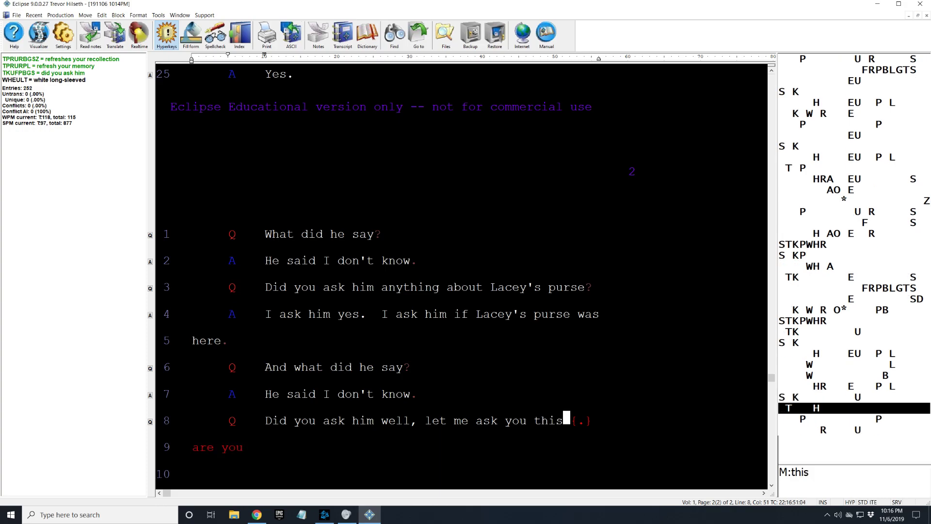
pyautogui.hotkey('d', 'c', 'n', 'j')
pyautogui.press('u')
pyautogui.hotkey('d', 'r', 'c', 'p')
pyautogui.hotkey('d', 'r', 'f', 't')
# Stroke the question about what the weather was that day and start the answer line.
pyautogui.hotkey('u', ';')
pyautogui.hotkey('w', 'r', 'c')
pyautogui.hotkey('w', 's', 'c', 'n', 'm')
pyautogui.hotkey('a', 'w', 'e', 'r', 'i')
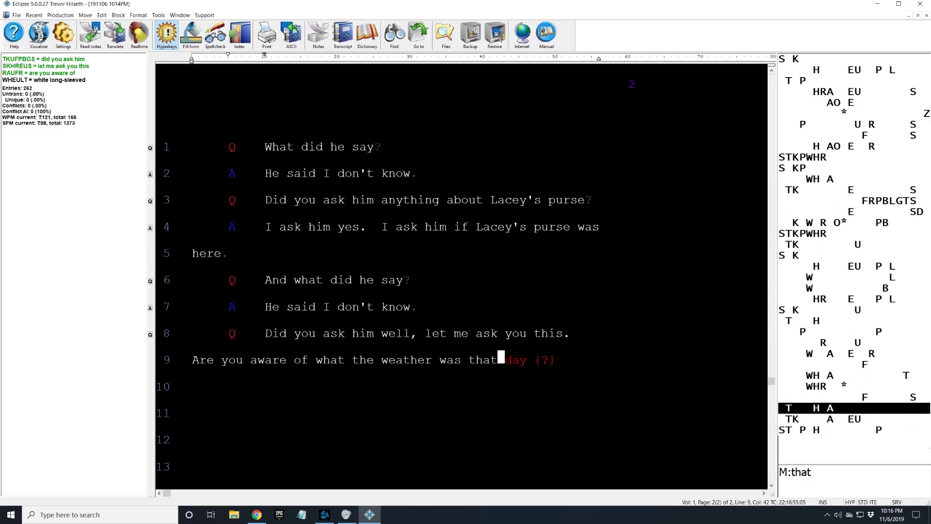
pyautogui.hotkey('s', 'd', 'f', 'n', 'u', 'j', 'i', 'k', 'o', 'l', 'p', ';')
# Record 'Yes,' then the question 'Was it cold?' and start its answer.
pyautogui.hotkey('a', 'w', 's', 'e', 'd', 'r', 'f')
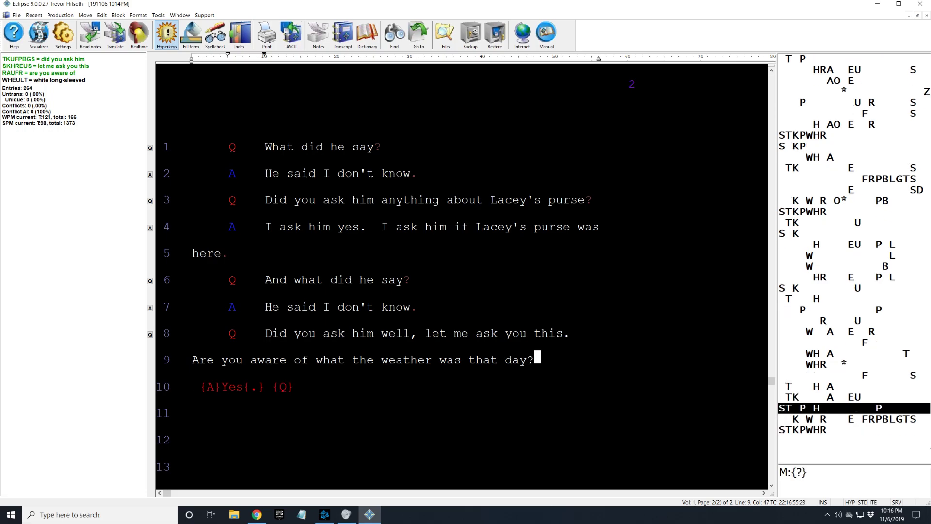
pyautogui.hotkey('w', 't', 'u', ';')
pyautogui.hotkey('s', 'v', 'o', '[')
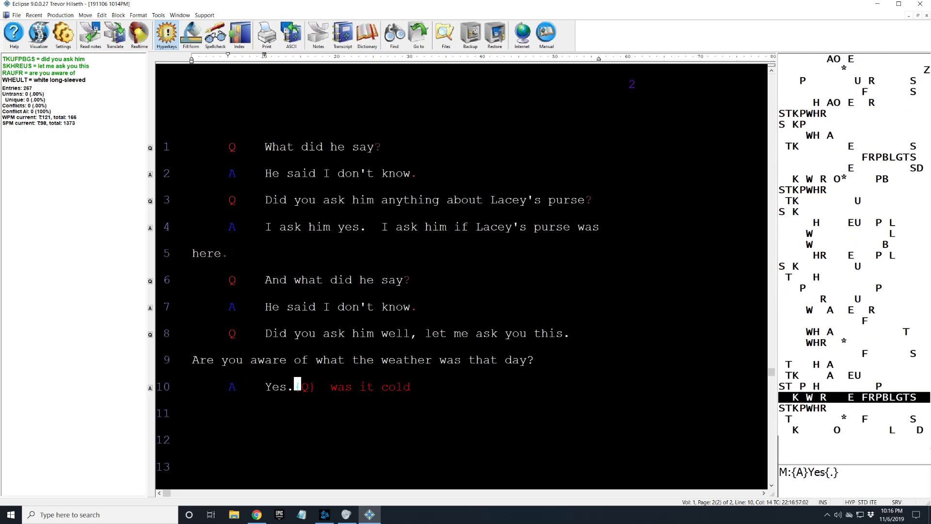
pyautogui.hotkey('s', 'd', 'f', 'n', 'u', 'j', 'i', 'k', 'o', 'l', 'p', ';')
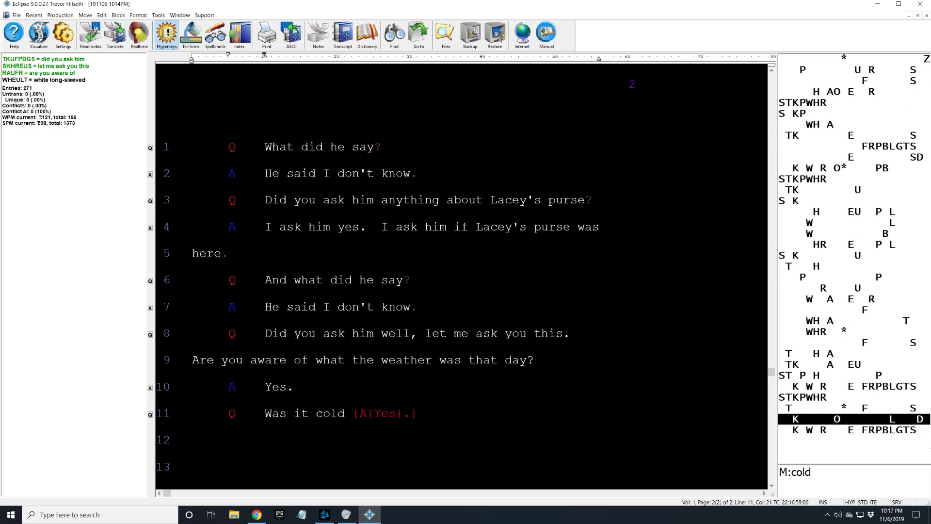
# Record 'Yes' and the question about a normal December day in Modesto.
pyautogui.hotkey('a', 'w', 's', 'e', 'd', 'r', 'f')
pyautogui.hotkey('w', 'e', 'r', 'v', 'j', 'i', 'o')
pyautogui.hotkey('a', 'w', 's', 'n', 'i', 'o')
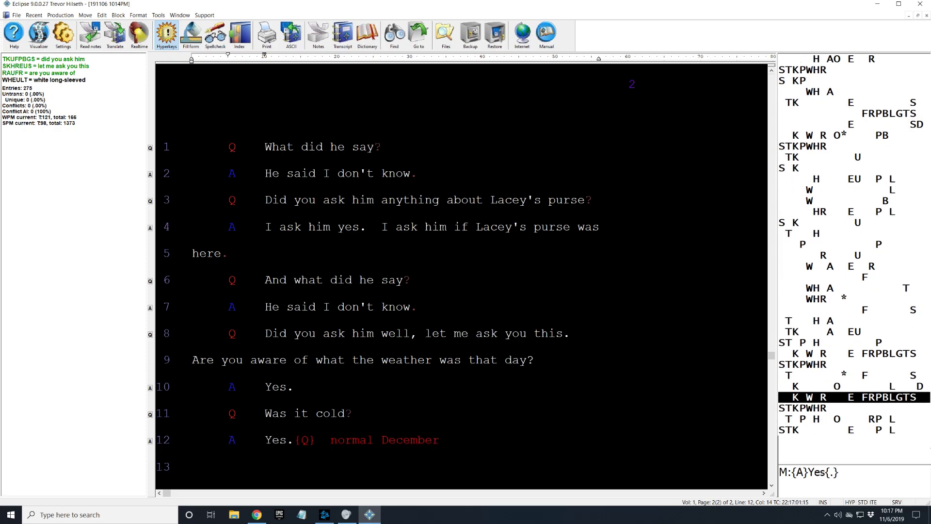
pyautogui.hotkey('w', 's', 'c', 'n', 'm')
pyautogui.hotkey('w', 'e', 'r')
pyautogui.hotkey('e', 'r', 'v', 'n', '[')
pyautogui.hotkey('t', 'n', ';')
pyautogui.hotkey('v', 'n')
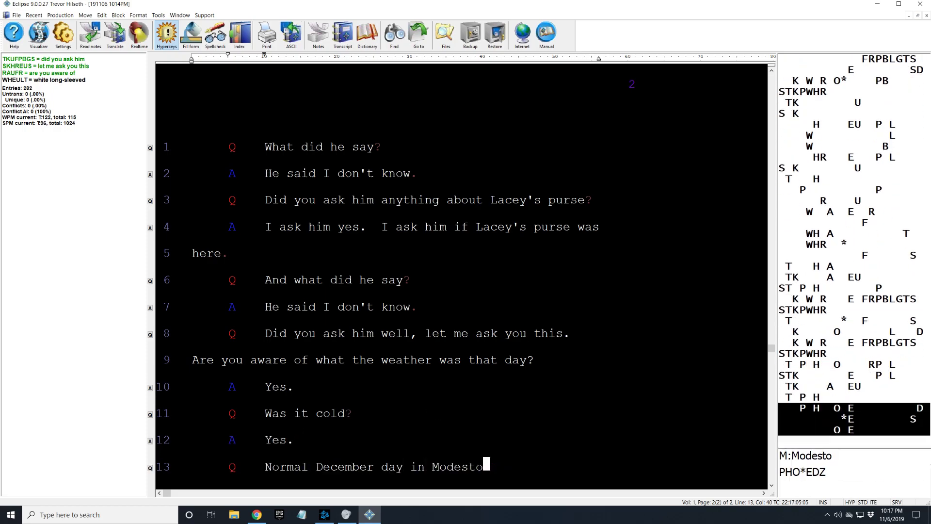
# Write the answer 'I believe it was in the 30s' and the reply 'Okay.'.
pyautogui.hotkey('u', 'j', 'i', 'k', 'o', 'l', 'p', ';')
pyautogui.hotkey('n', 'm', 'k', 'o')
pyautogui.hotkey('w', 'u', ';')
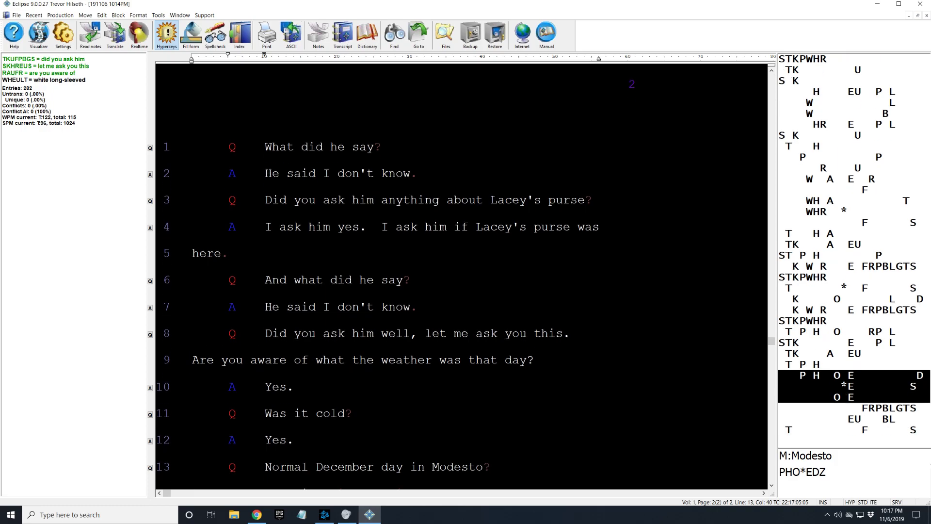
pyautogui.hotkey('r', 'f', 'c', 'v', 'n', 'm', 'k', 'l')
pyautogui.hotkey('w', 'e', 'r', 'p')
pyautogui.hotkey('3', 'e', 'v', "'")
pyautogui.hotkey('a', 'w', 's', 'e', 'd', 'r', 'f', 'k', 'l')
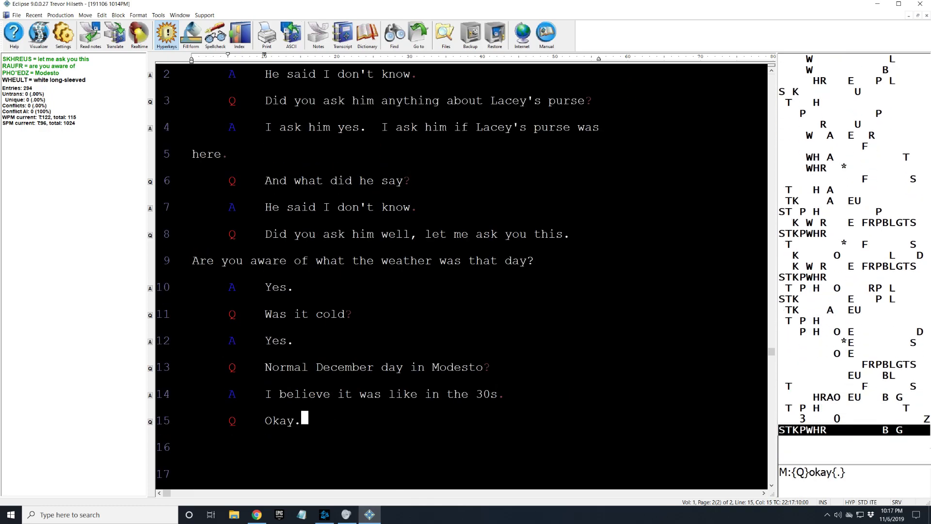
# Record the answer '40s' and begin the next question.
pyautogui.hotkey('u', 'j', 'i', 'k', 'o', 'l', 'p', ';')
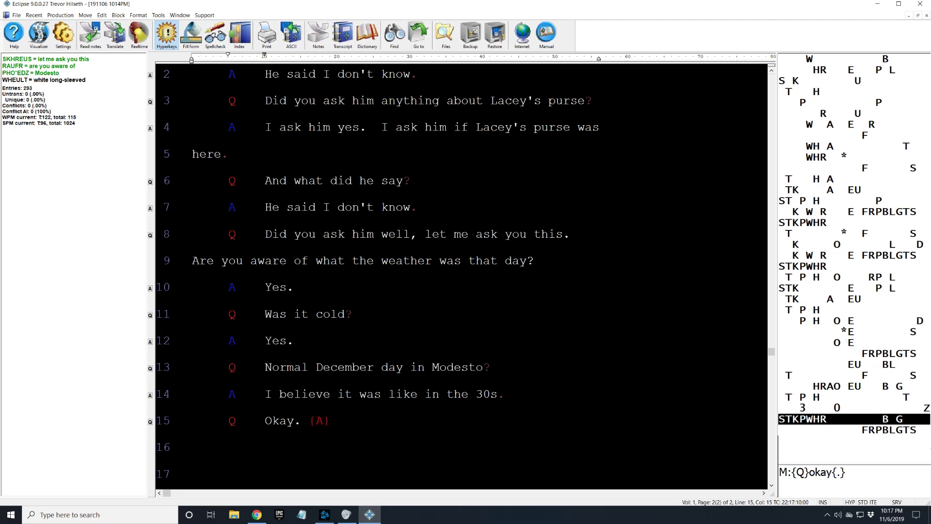
pyautogui.hotkey('4', 'r', 'v', "'")
pyautogui.hotkey('a', 'w', 's', 'e', 'd', 'r', 'f')
pyautogui.hotkey('a', 's', 'e')
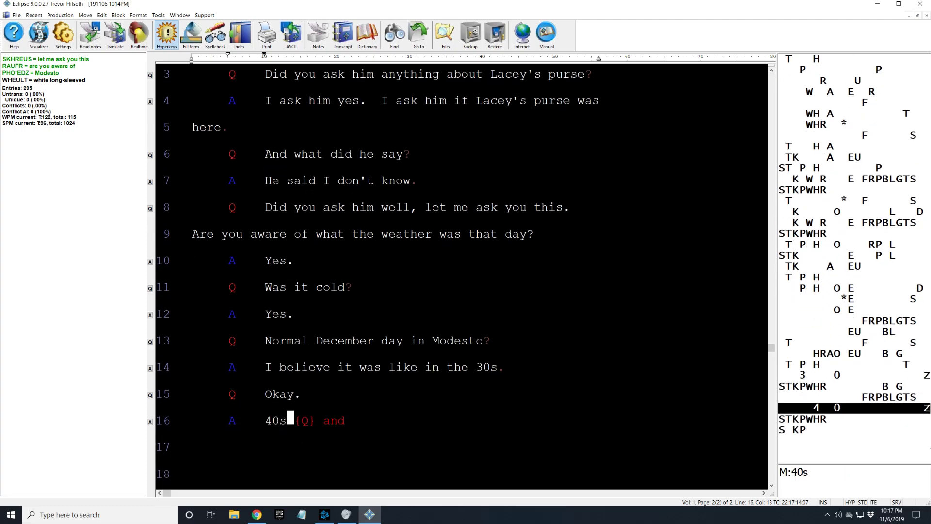
# Transcribe 'And did you ask him anything about Lacey wearing a jacket?'.
pyautogui.hotkey('w', 's', 'm')
pyautogui.hotkey('a', 's')
pyautogui.hotkey('r', 'n', 'm', 'i', 'o')
pyautogui.hotkey('w', 'e', 'r', 'n', 'm', 'l')
pyautogui.hotkey('e', 'd')
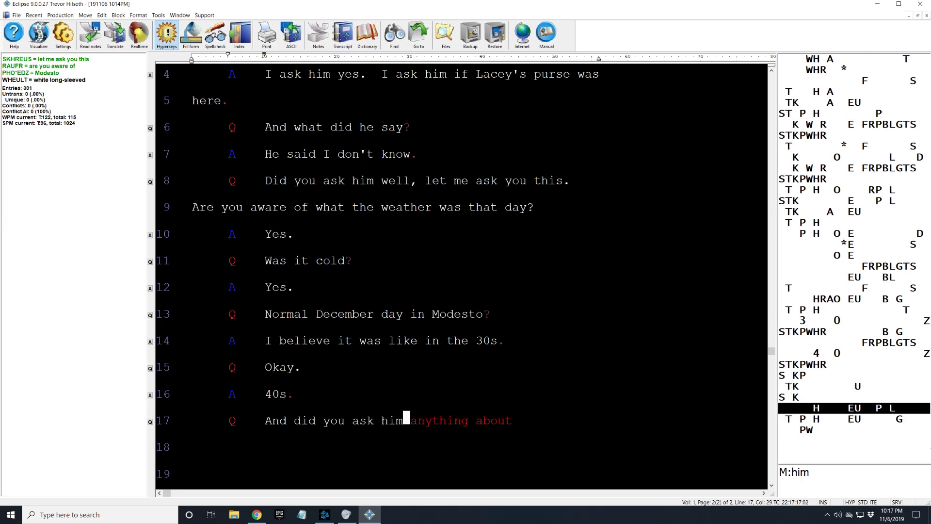
pyautogui.hotkey('r', 'f', 'c', 'n', 'm', ';')
pyautogui.hotkey('c', 'v', 'n')
pyautogui.hotkey('d', 'c', 'n', 'm', 'j', 'l')
pyautogui.hotkey('c', 'n', 'm')
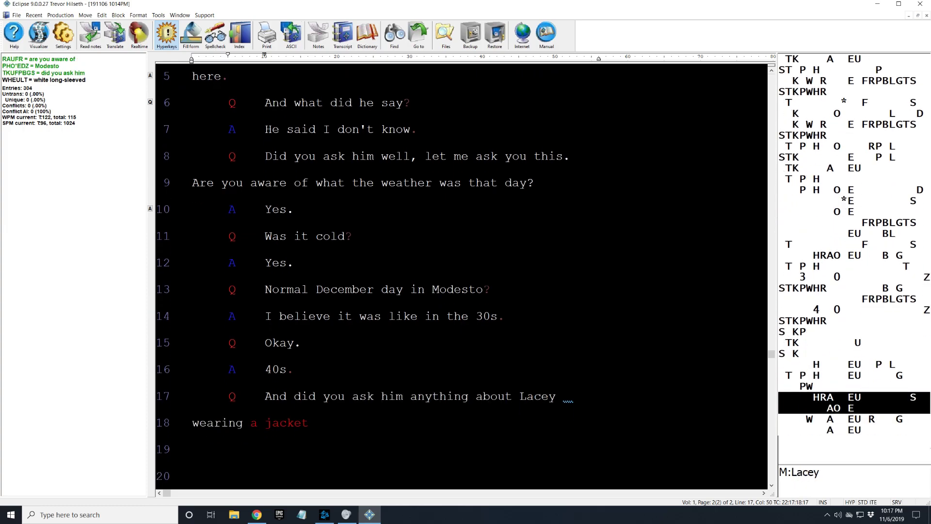
# Record the answer 'Yes. I said, did she have a jacket on.'.
pyautogui.hotkey('a', 's', 'd', 'f', 'c', 'k', 'l', 'p')
pyautogui.hotkey('s', 'd', 'f', 'n', 'u', 'j', 'i', 'k', 'o', 'l', 'p', ';')
pyautogui.hotkey('n', 'm', ';', '[')
pyautogui.hotkey('w', 's', 'j', 'k')
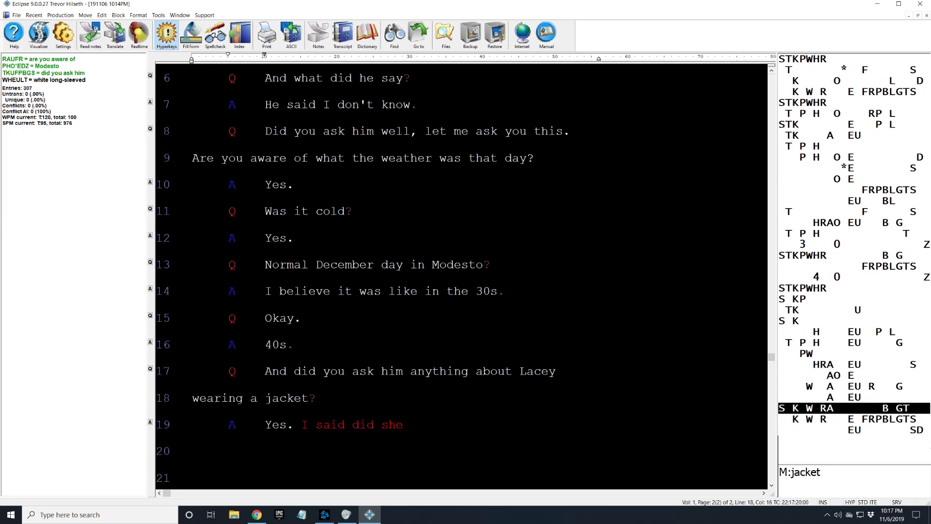
pyautogui.hotkey('a', 'f', 'c')
pyautogui.hotkey('a', 's', 'd', 'f', 'c', 'k', 'l', 'p')
pyautogui.press('v')
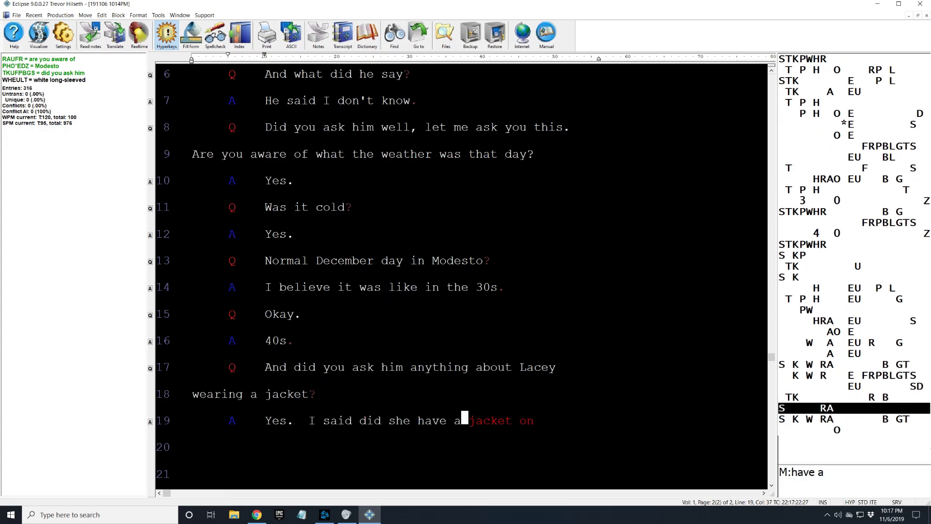
# Transcribe the interjection 'I'm sorry, I know, I got to let her finish.'.
pyautogui.hotkey('a', 'w', 's', 'e', 'd', 'r', 'f')
pyautogui.hotkey('c', 'v', 'n', 'm', 'i', 'o', "'")
pyautogui.hotkey('t', 'n', 'm', 'i', 'k')
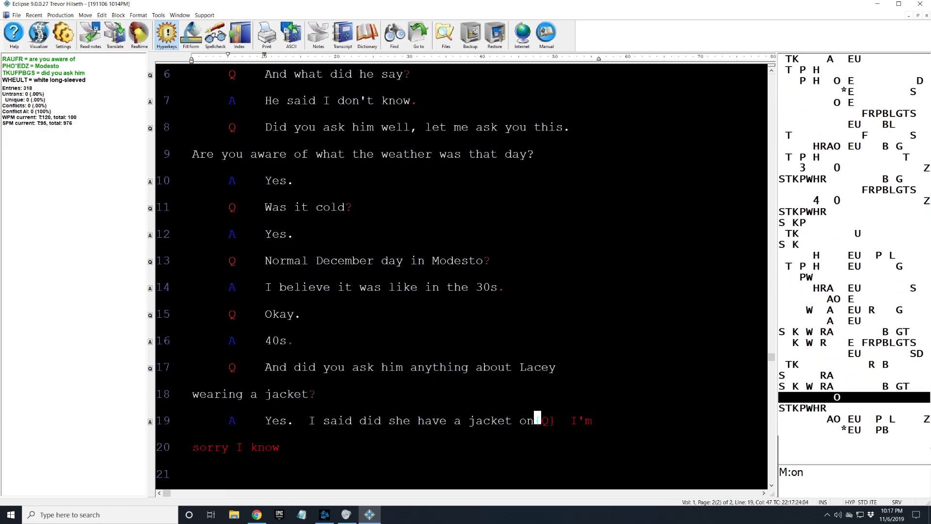
pyautogui.hotkey('t', 'n', 'm', 'l', 'p', '[')
pyautogui.hotkey('w', 'v')
pyautogui.hotkey('r', 'f', 'n', 'p')
pyautogui.hotkey('r', 'n', 'j')
pyautogui.hotkey('w', 'e', 'r', 'n', 'm', 'j', 'k')
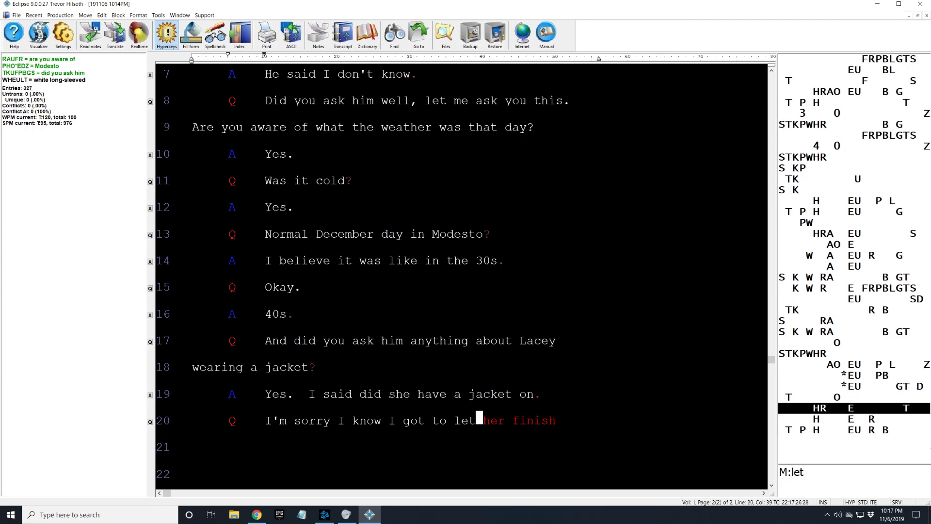
pyautogui.hotkey('e', 'i')
pyautogui.hotkey('n', 'm')
# Add 'keep jumping ahead.' to close that sentence.
pyautogui.hotkey('s', 'c', 'v', 'n', 'i')
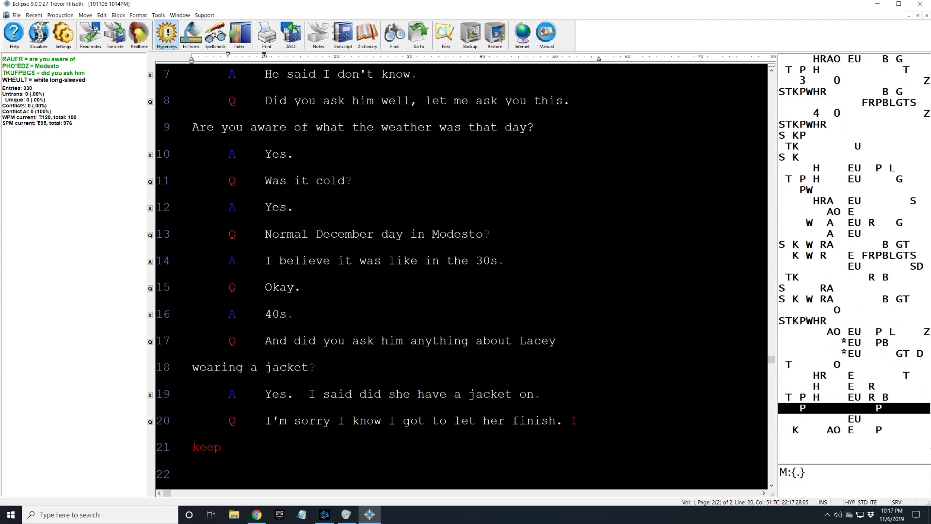
pyautogui.hotkey('a', 's', 'd', 'f', 'm', 'u', 'j', 'i', 'l')
pyautogui.hotkey('c', 'n', 'u', '[')
pyautogui.press('t')
pyautogui.hotkey('r', 'c', 'n', '[')
pyautogui.hotkey('e', 'i')
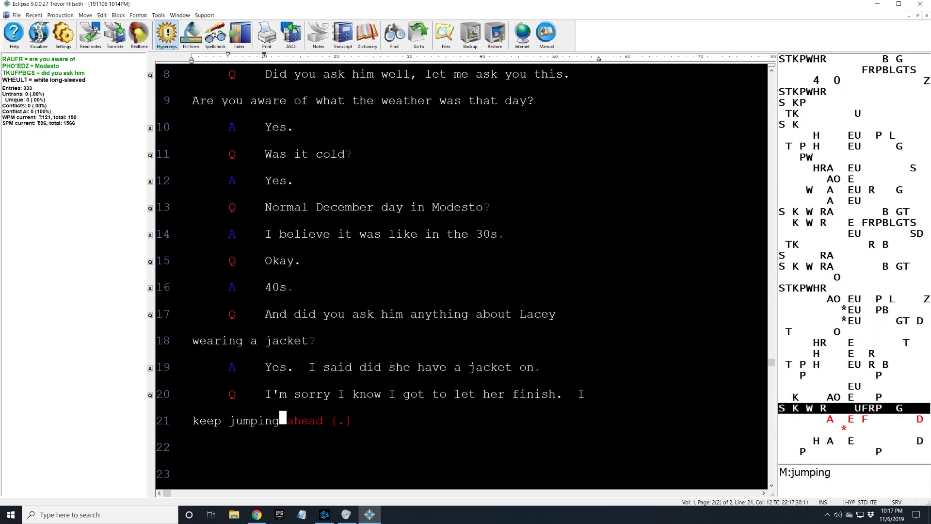
# Transcribe 'I'm sorry, give me the exact' to begin the follow-up question.
pyautogui.hotkey('c', 'v', 'n', 'm', 'i', 'o', "'")
pyautogui.hotkey('w', 's', 'e', 'd', 't', 'n', 'm', 'u', 'i', 'o')
pyautogui.press('w')
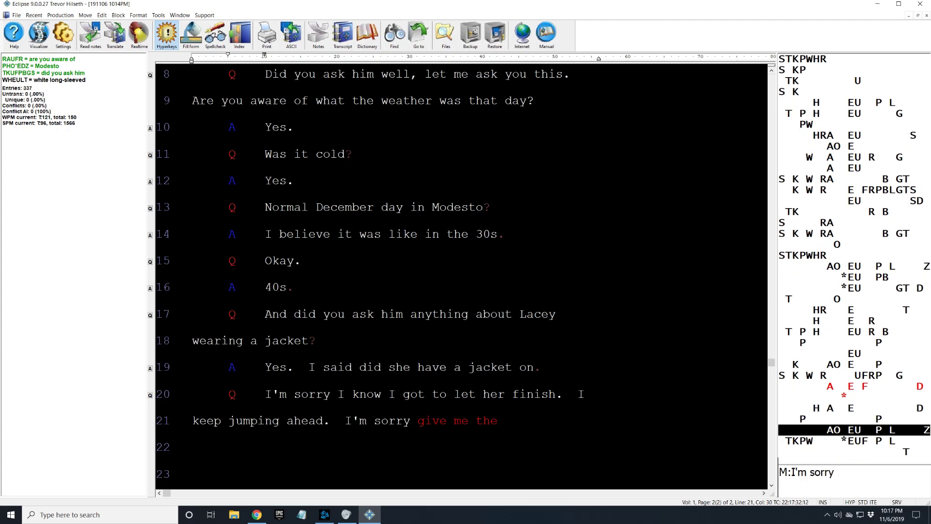
pyautogui.hotkey('a', 'w', 'd', 'c', 'k', 'l', 'p')
pyautogui.hotkey('d', 'v', 'j', 'o', '[', "'")
pyautogui.press('u')
pyautogui.press('t')
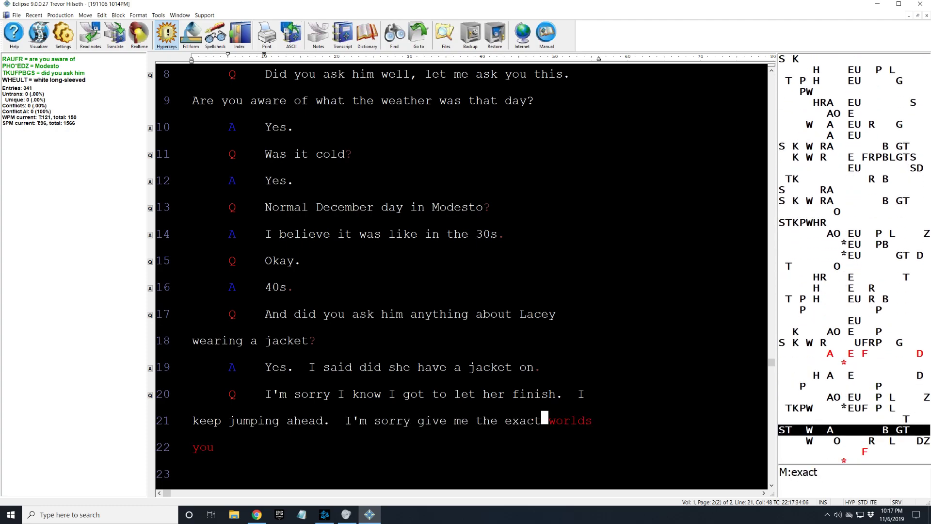
# Finish the question asking what exactly you asked him and his exact words.
pyautogui.press('m')
pyautogui.hotkey('a', 's', '[')
pyautogui.hotkey('r', 'n', 'm', 'i', 'o')
pyautogui.hotkey('a', 's', 'e', 'p')
pyautogui.hotkey('a', 'w', 'd', 'c', 'k', 'l', 'p')
pyautogui.hotkey('d', 'v', 'j', 'o', '[', "'")
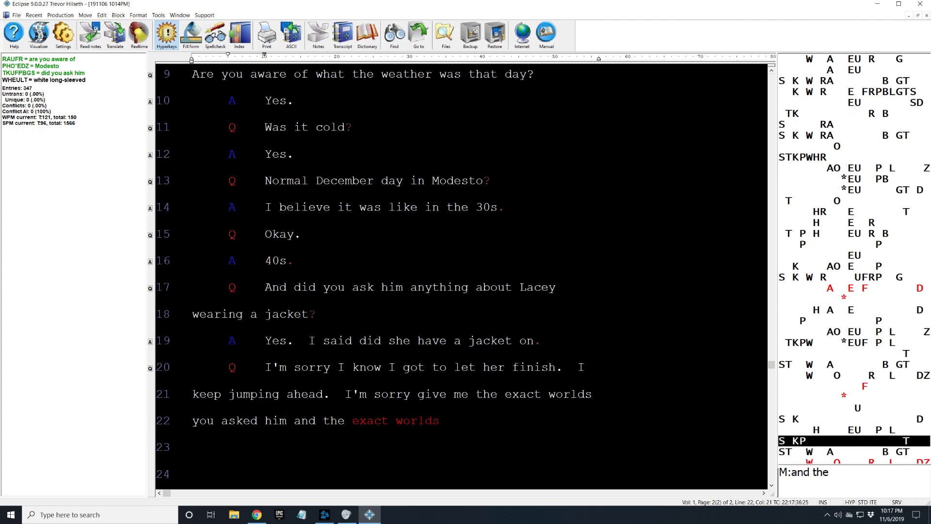
pyautogui.press('t')
pyautogui.hotkey('d', 'v', 'j', 'o', '[', "'")
pyautogui.hotkey('r', 'f', 'c', 'k', 'l')
pyautogui.hotkey('e', 'i')
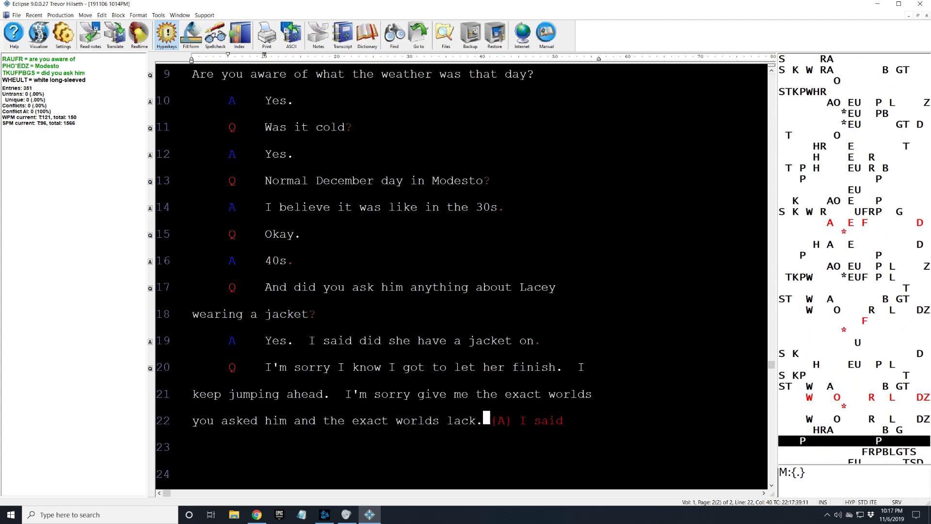
# Record 'I said, did she have her jacket on, and he said, I don't know. I said.'.
pyautogui.hotkey('u', 'j', 'i', 'k', 'o', 'l', 'p', ';')
pyautogui.hotkey('n', 'm', 'p', ';', '[')
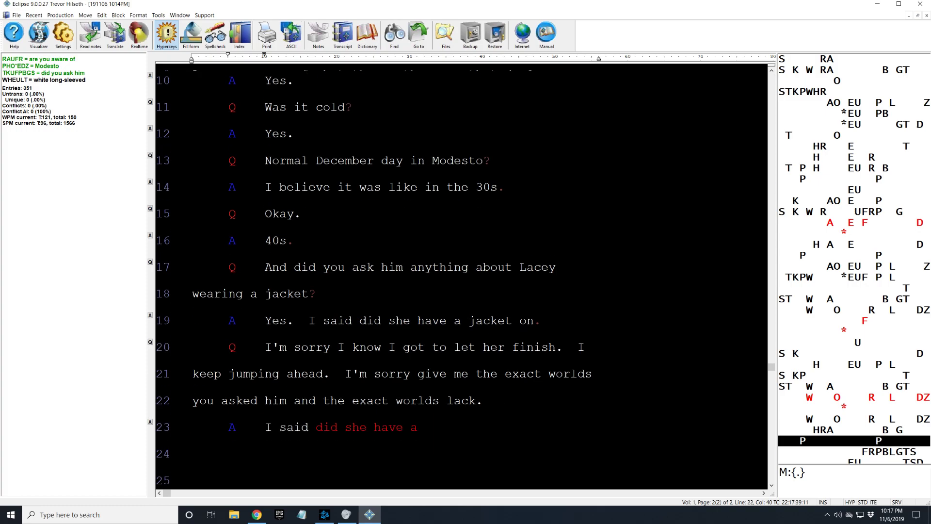
pyautogui.hotkey('w', 's', 'j', 'k')
pyautogui.hotkey('v', 'i', 'k')
pyautogui.hotkey('v', 't')
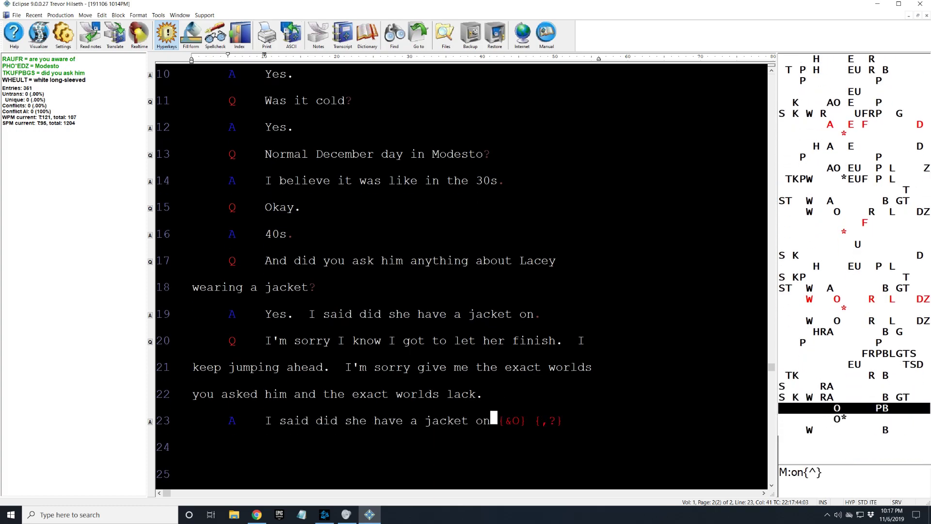
pyautogui.hotkey('d', 'k')
pyautogui.hotkey('a', 's', 'e', 'n', ';', '[')
pyautogui.hotkey('s', 'd', 'f', 'v', 't', 'i', 'k')
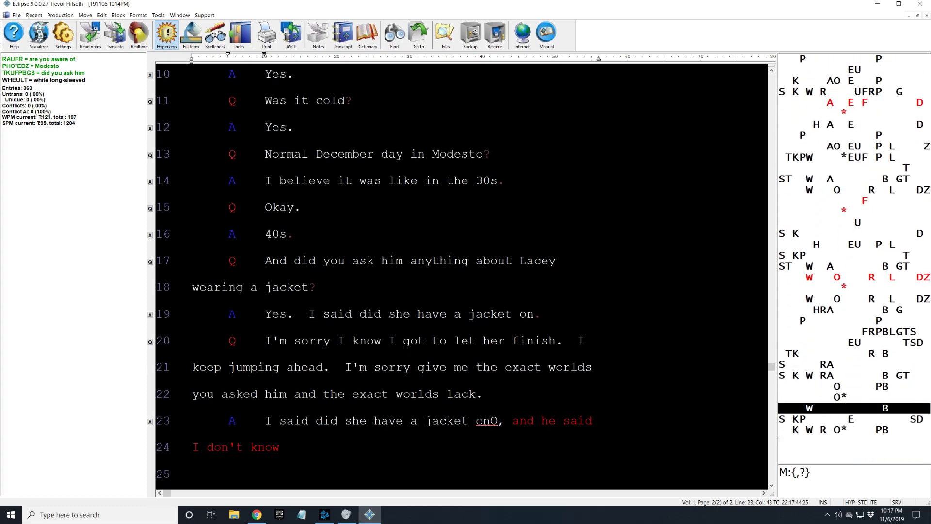
pyautogui.hotkey('n', 'm', ';', '[')
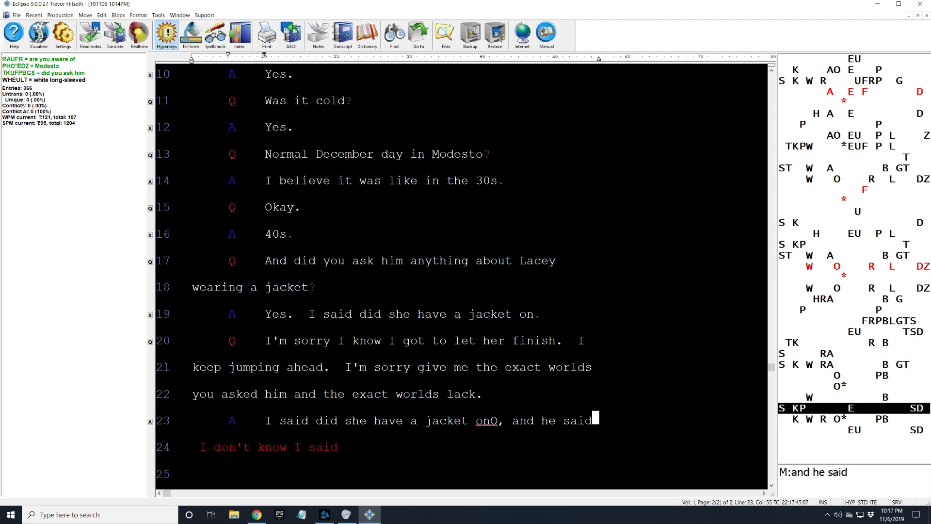
# Continue with 'did you see if her jacket was missing, and he said.'.
pyautogui.hotkey('w', 's', 'm', "'")
pyautogui.hotkey('w', 's', 'e', 'j', 'k')
pyautogui.press('t')
pyautogui.hotkey('w', 'e')
pyautogui.hotkey('r', 'n', 'j')
pyautogui.hotkey('a', 's', 'd', 'f', 'c', 'k', 'l', 'p')
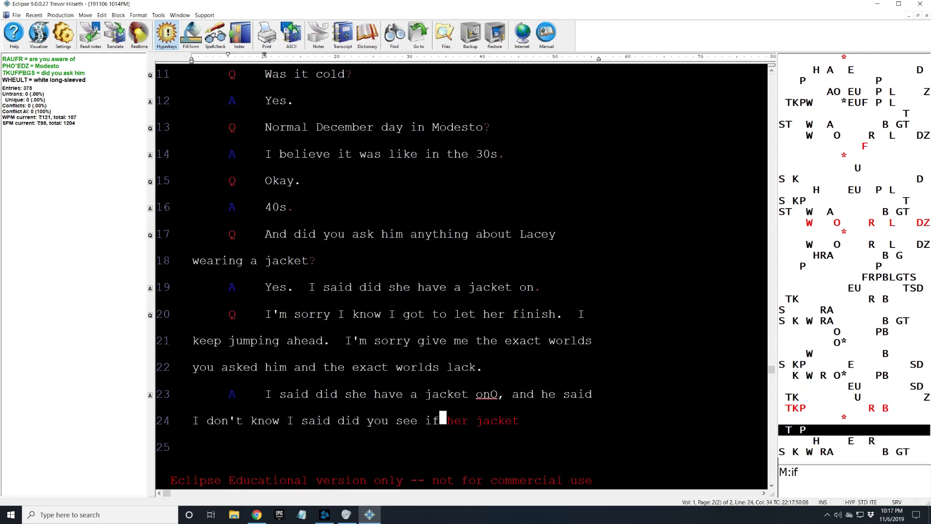
pyautogui.hotkey('u', ';')
pyautogui.hotkey('e', 'r', 'n', 'm', 'u', 'l')
pyautogui.hotkey('a', 's', 'e', 'n', ';', '[')
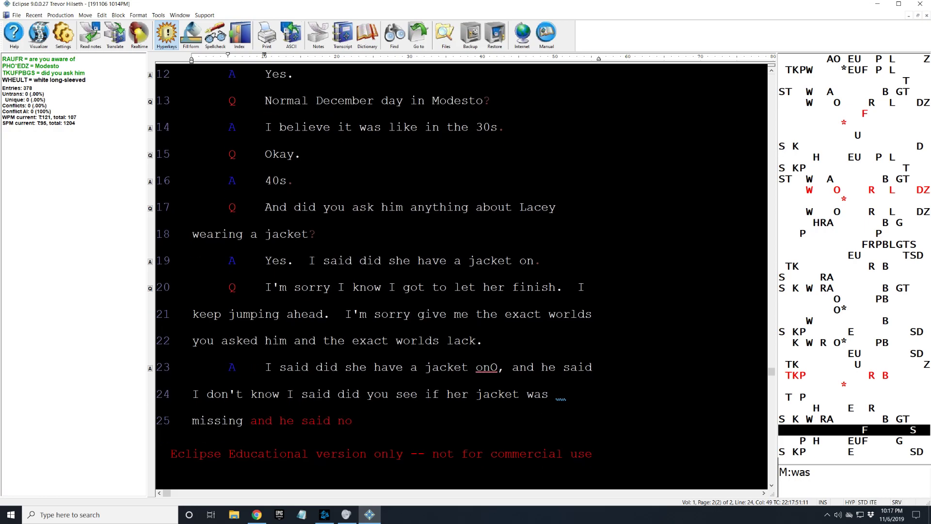
# End the answer with 'no.' and begin the question 'What was his' on page 3.
pyautogui.hotkey('w', 'e', 'r', 'v')
pyautogui.hotkey('a', 'w', 's', 'e', 'd', 'r', 'f')
pyautogui.hotkey('d', 'r', 'c', 'u', ';')
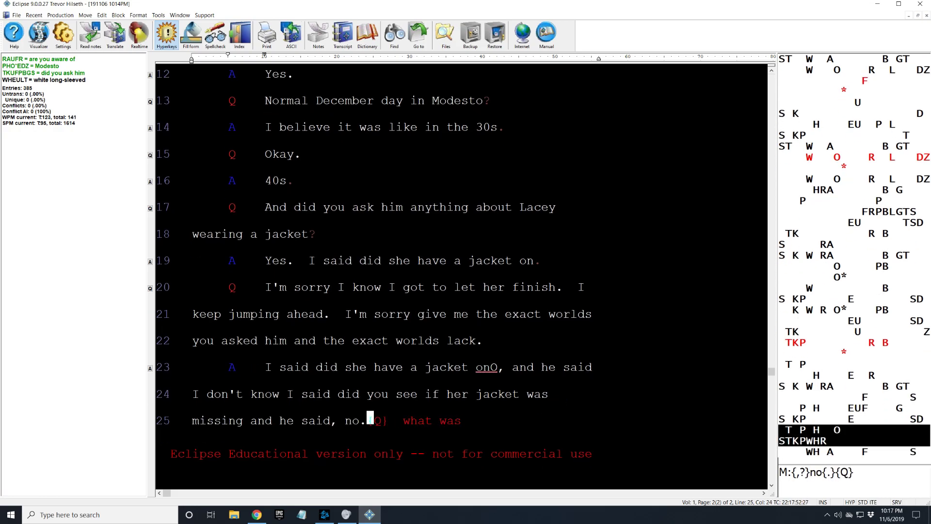
pyautogui.hotkey('r', 'n', 'm', "'")
# Write the question about his demeanor.
pyautogui.hotkey('w', 's', 'e', 'r', 'c', 'v', 'n', 'j', 'i', 'k')
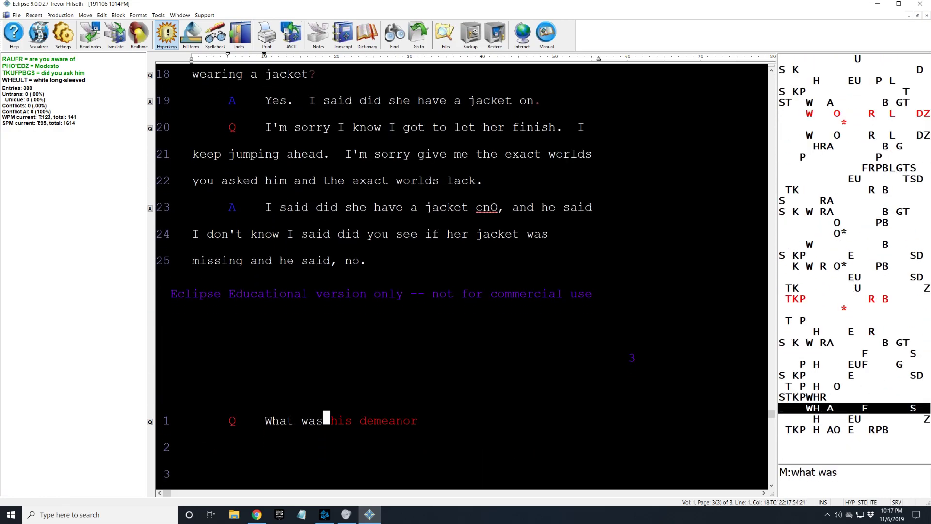
pyautogui.hotkey('w', 's', 'm', 'j', 'l', 'p')
pyautogui.hotkey('w', 'c', 'v', 'n', 'm', 'i', 'o', "'")
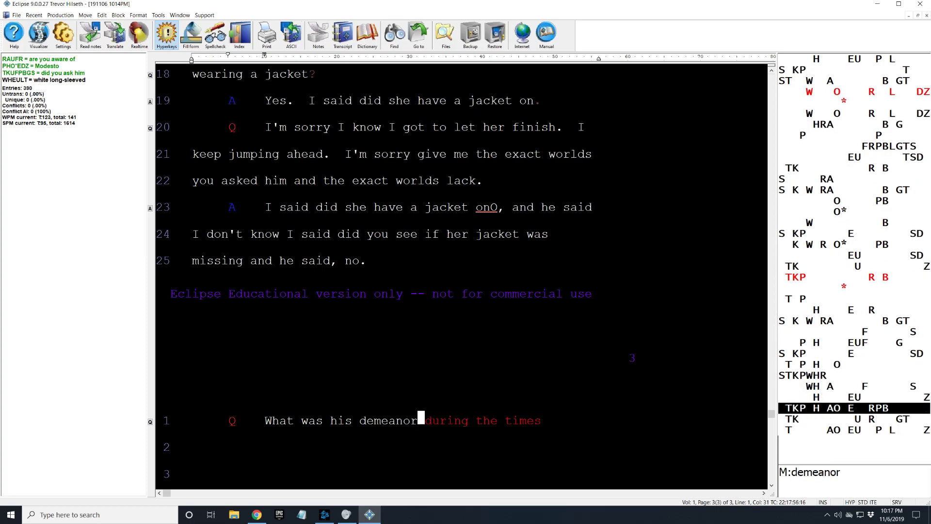
pyautogui.hotkey('w', 'r', 'c', 'm', 'j', 'i')
# Record 'he wouldn't look at me' and the answer about leaving around 10:00 or 10:30 that night.
pyautogui.write('times that you were Advantage Loss Group')
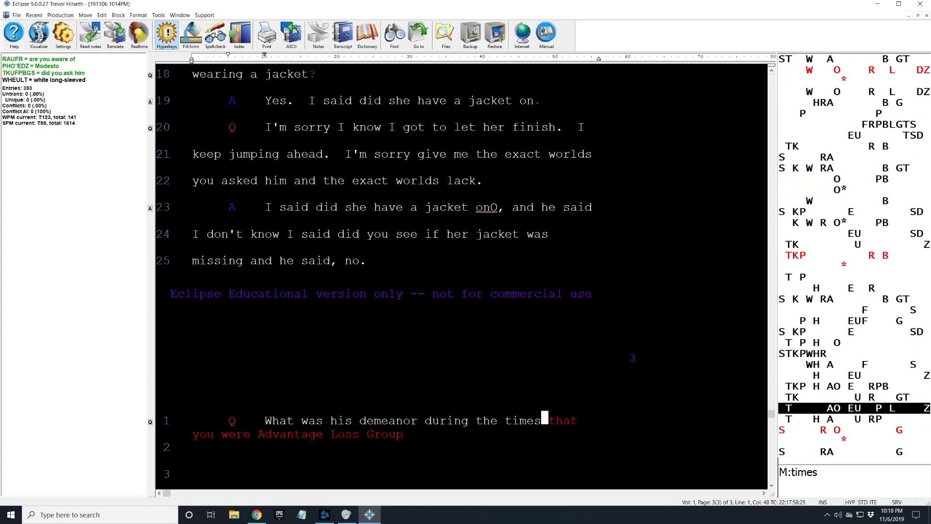
pyautogui.write(' with him')
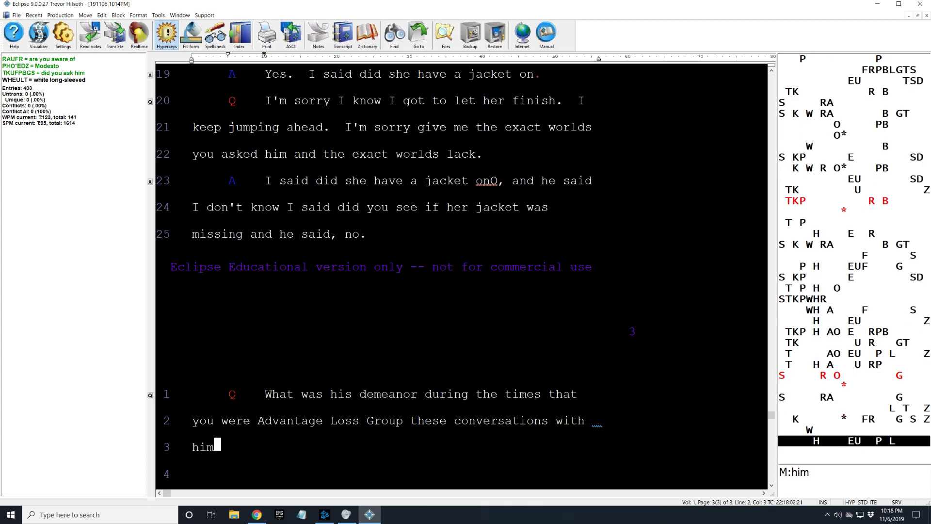
pyautogui.write("{A}well{,} he wouldn't")
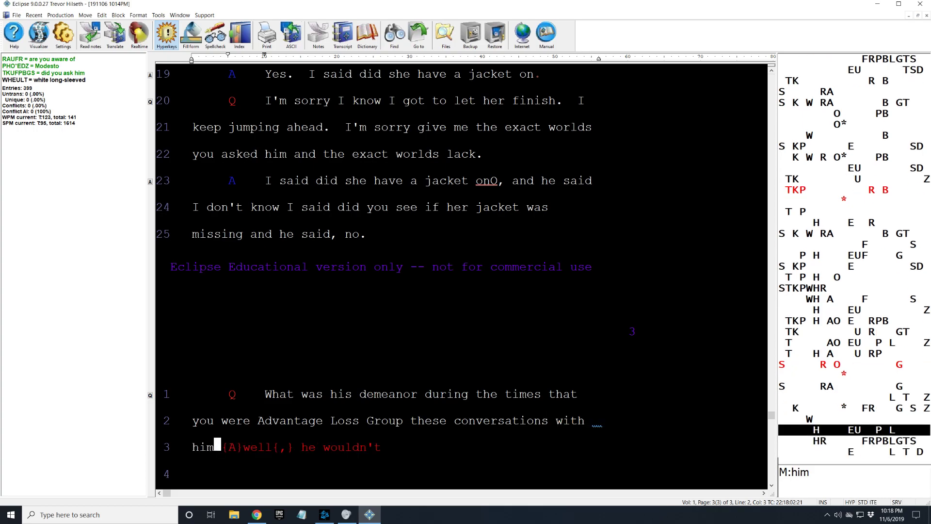
pyautogui.write(' look at me {.} He just answered my')
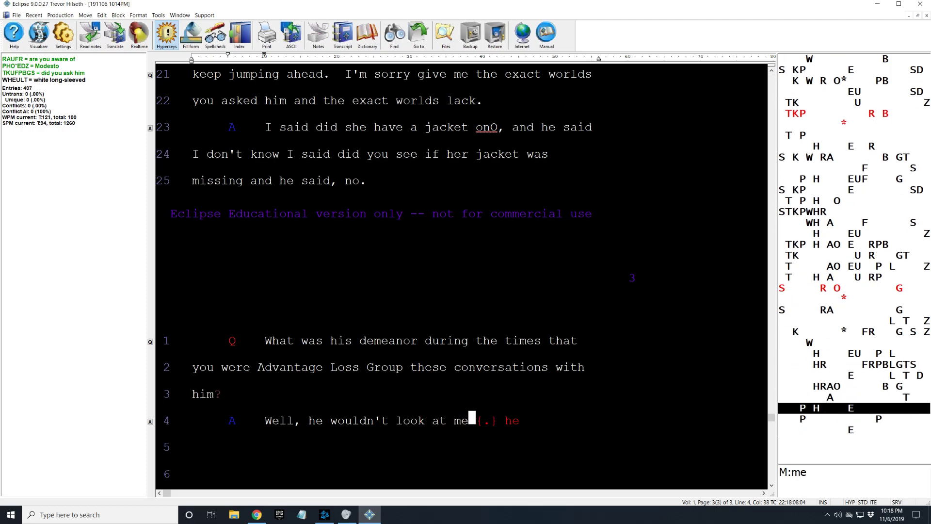
pyautogui.write(' questions')
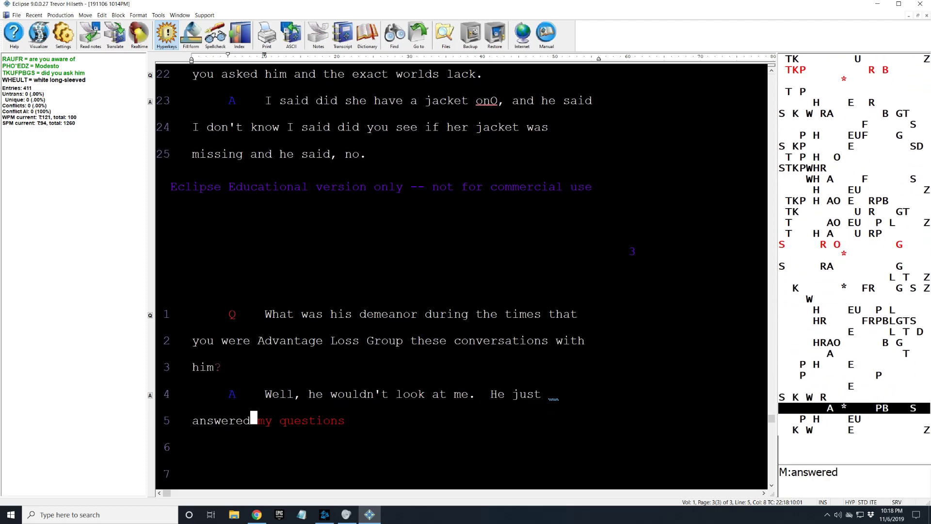
pyautogui.write(' call am')
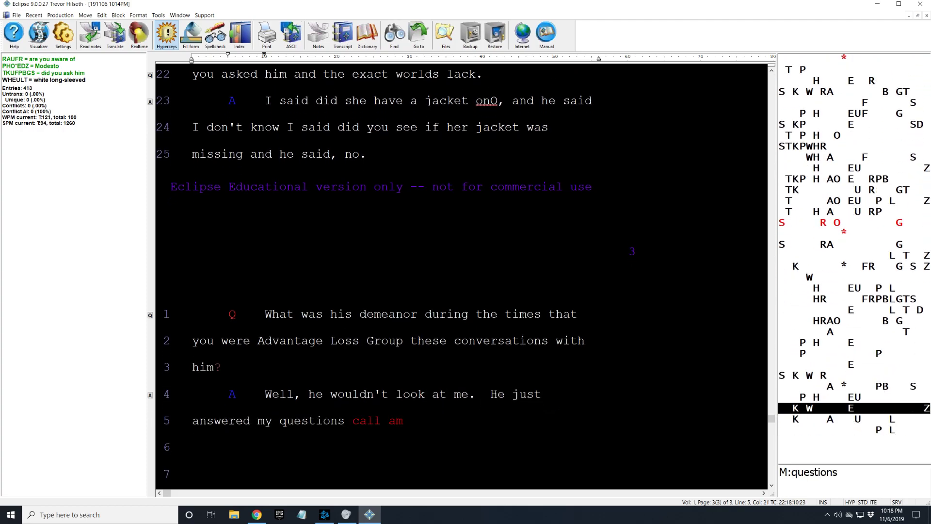
pyautogui.write(' {^ly} just')
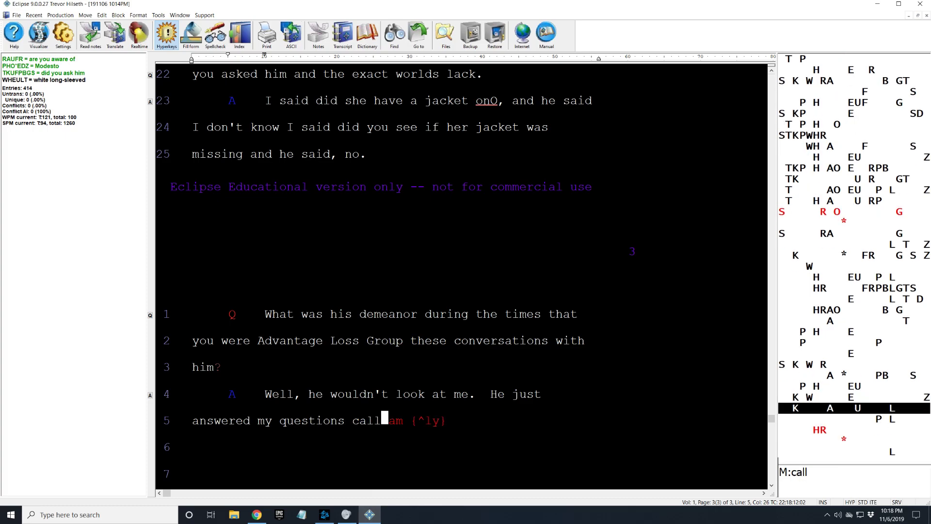
pyautogui.write(' matter of fact. did you or')
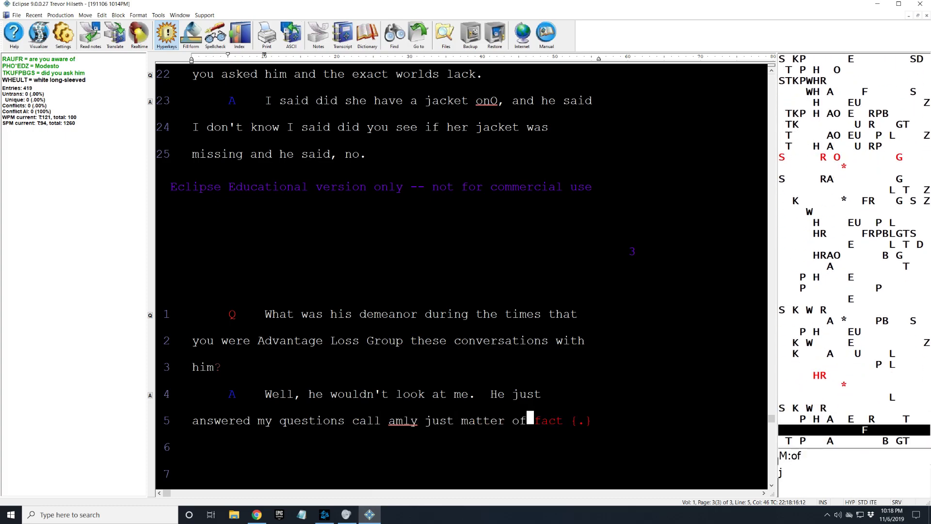
pyautogui.write(' had you known')
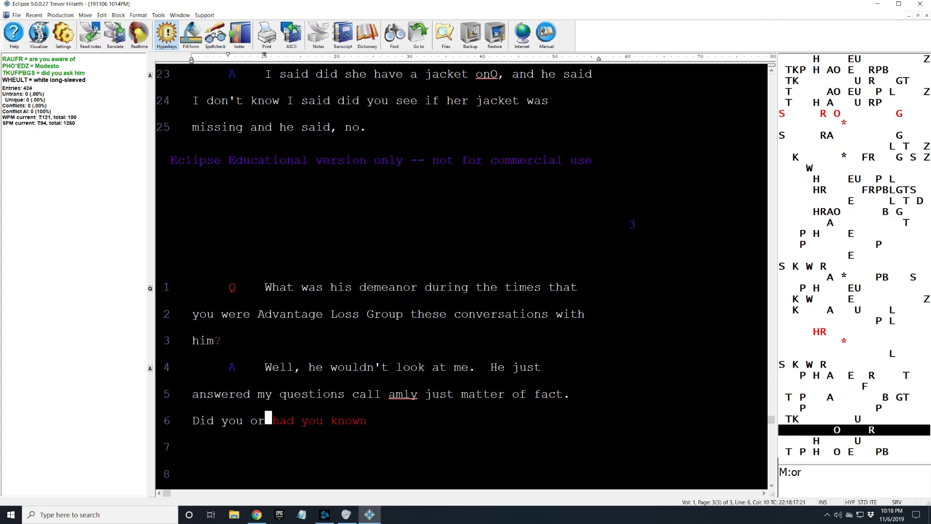
pyautogui.write(' him prior to this night {A}Yes{.} {Q}')
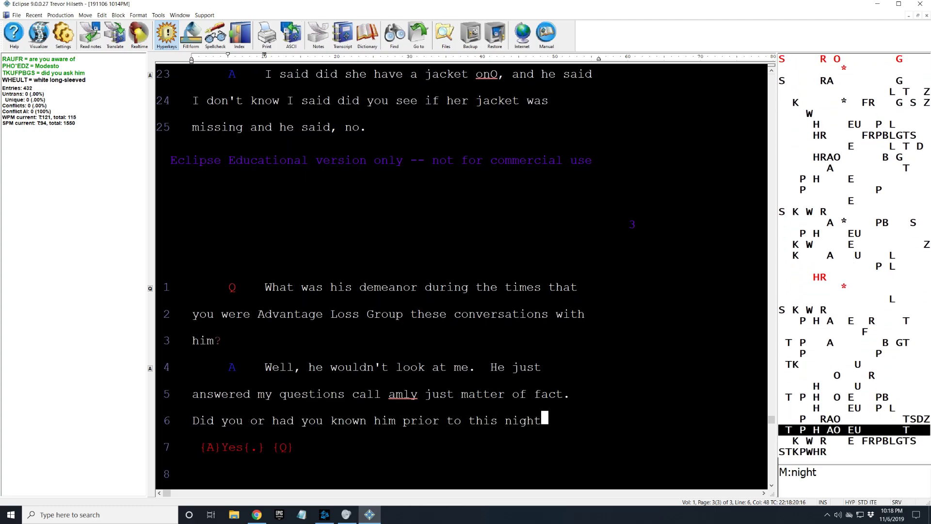
pyautogui.write(' I mean had you seen')
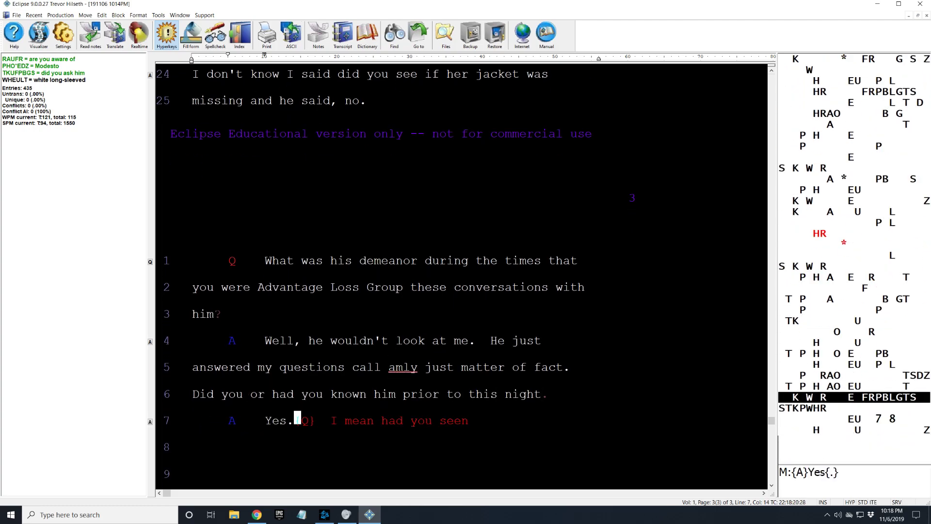
pyautogui.write(' him at family')
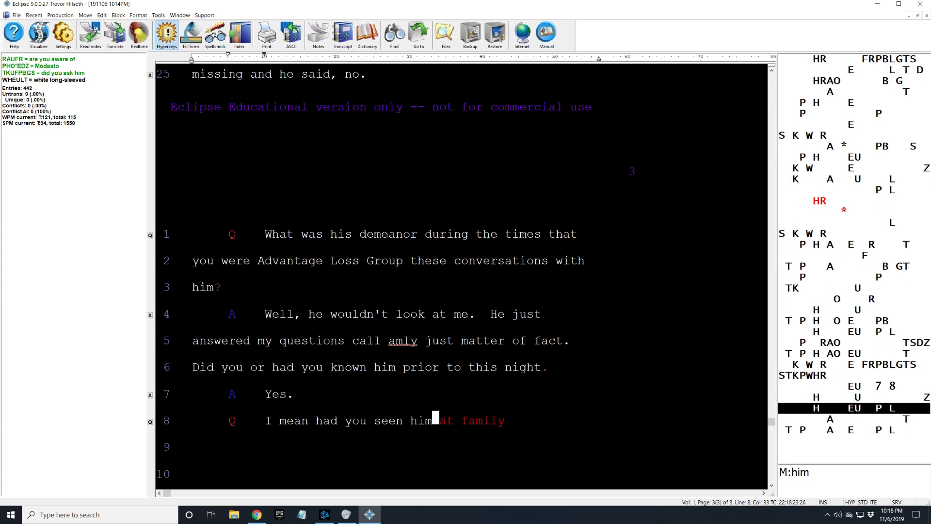
pyautogui.write(' functions')
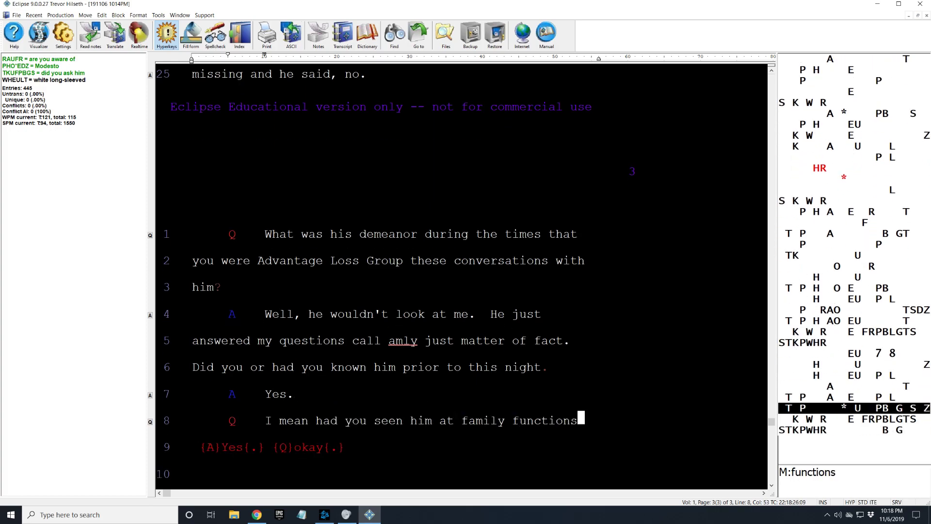
pyautogui.write('? Yes. Okay. so you were not a')
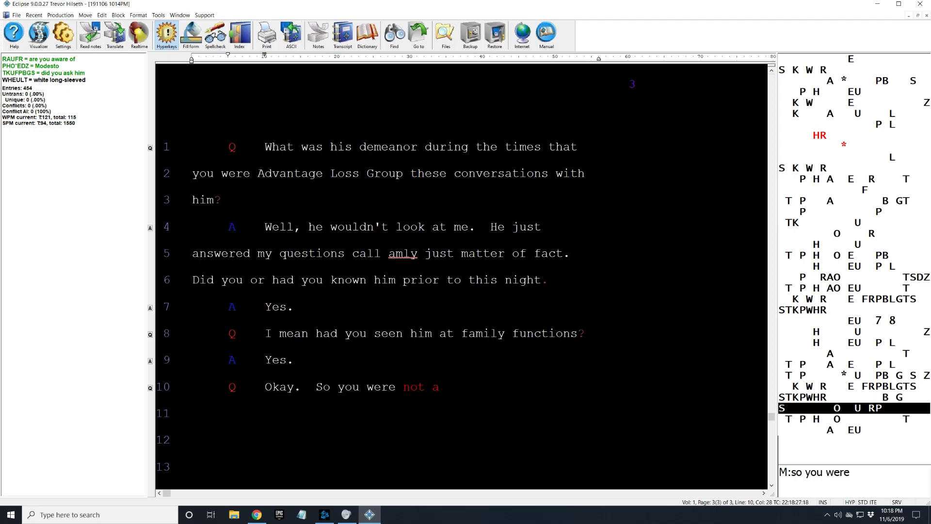
pyautogui.write(' stranger to him')
pyautogui.write('{A}no{.}')
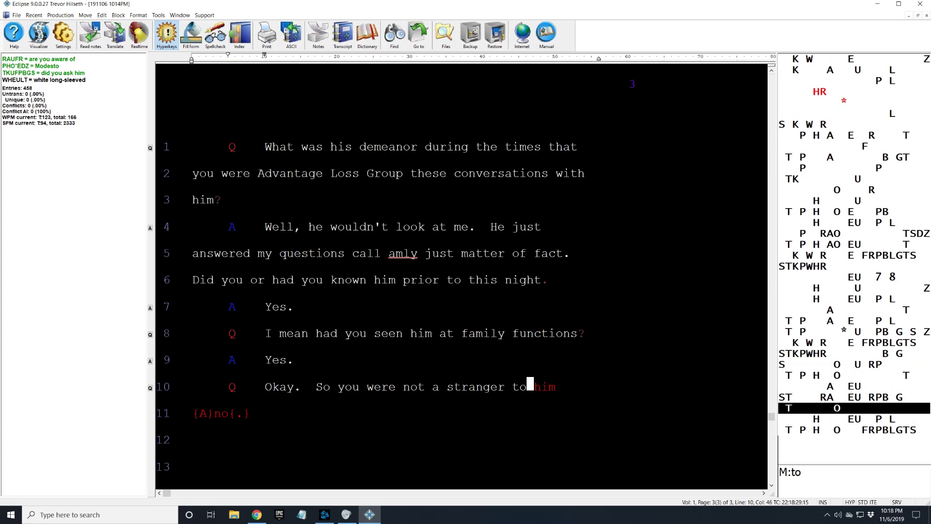
pyautogui.write(' not at all {Q} did you see')
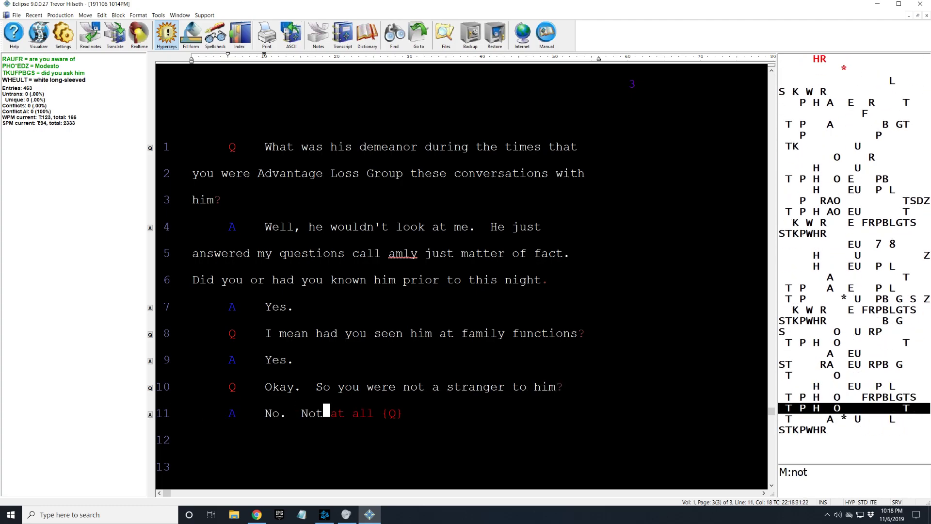
pyautogui.write(' Scott')
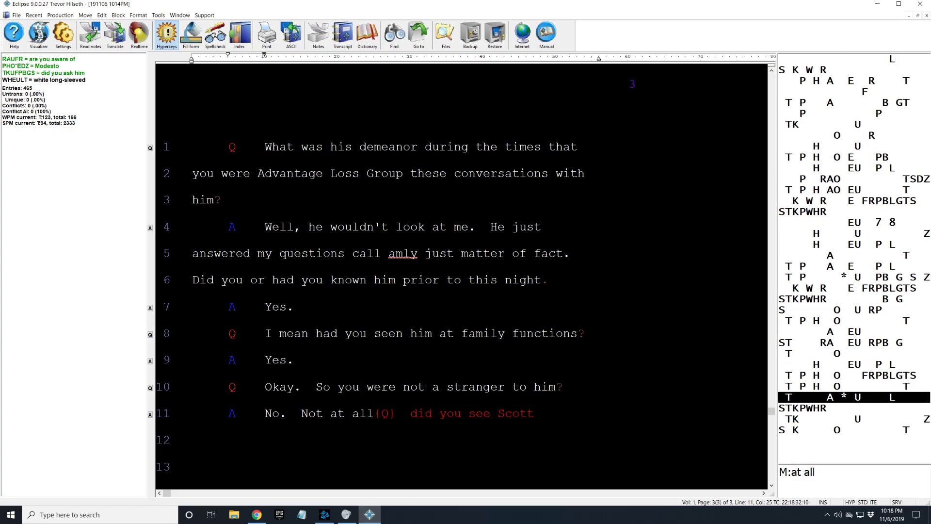
pyautogui.write(' Peterson. let me just')
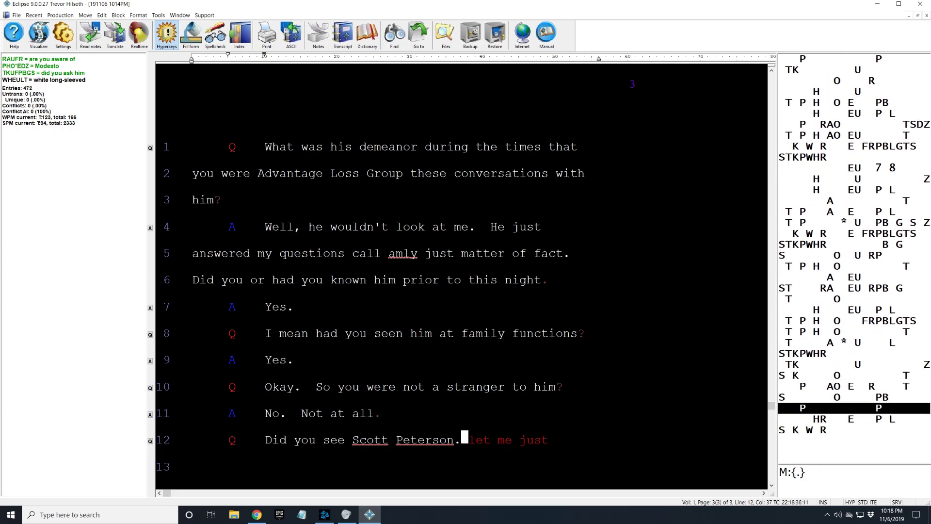
pyautogui.write(' go here. What time did you')
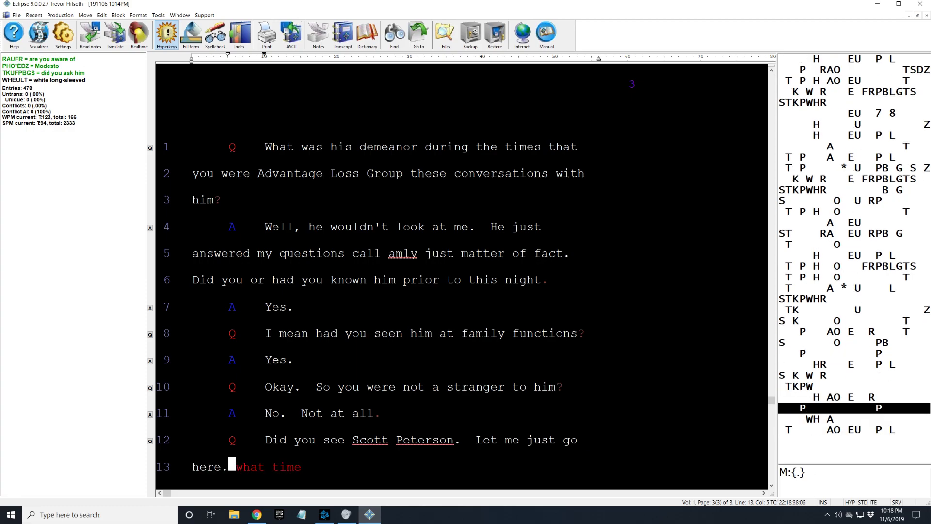
pyautogui.write(' leave')
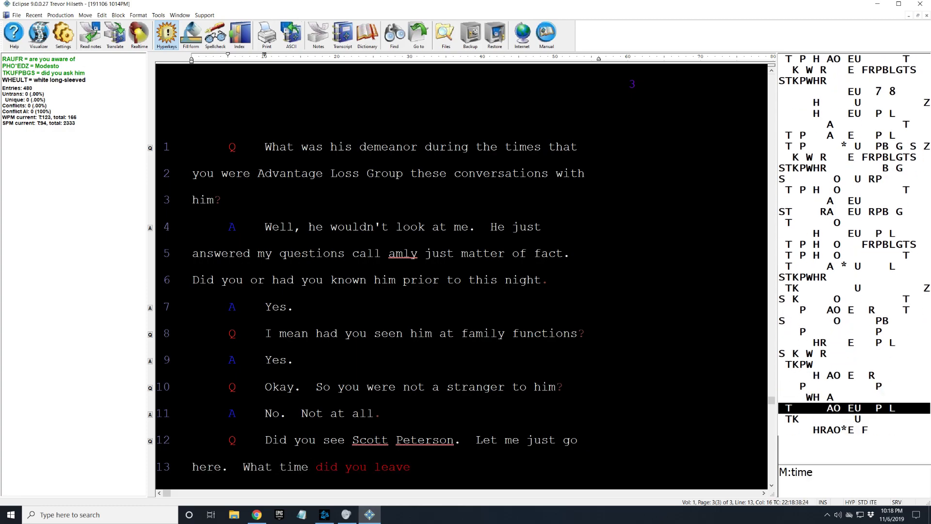
pyautogui.write(' 5:23')
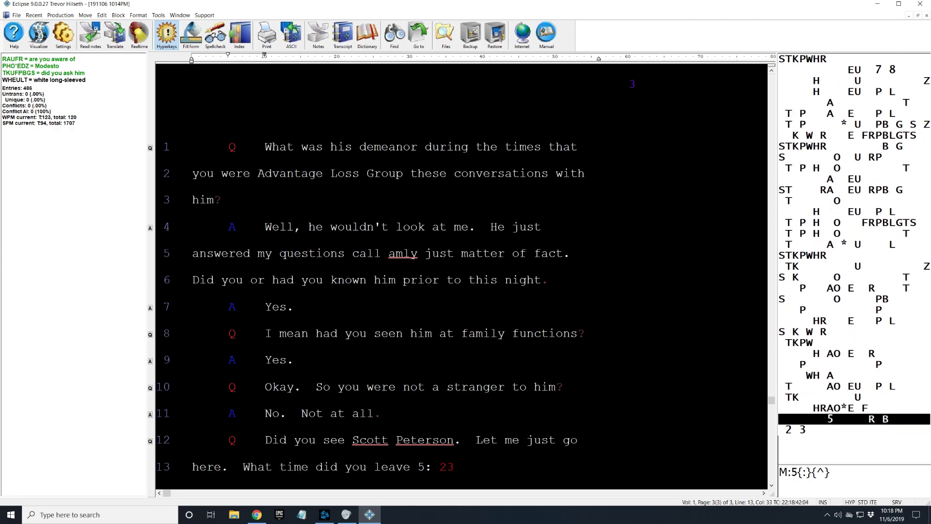
pyautogui.write(' Covina')
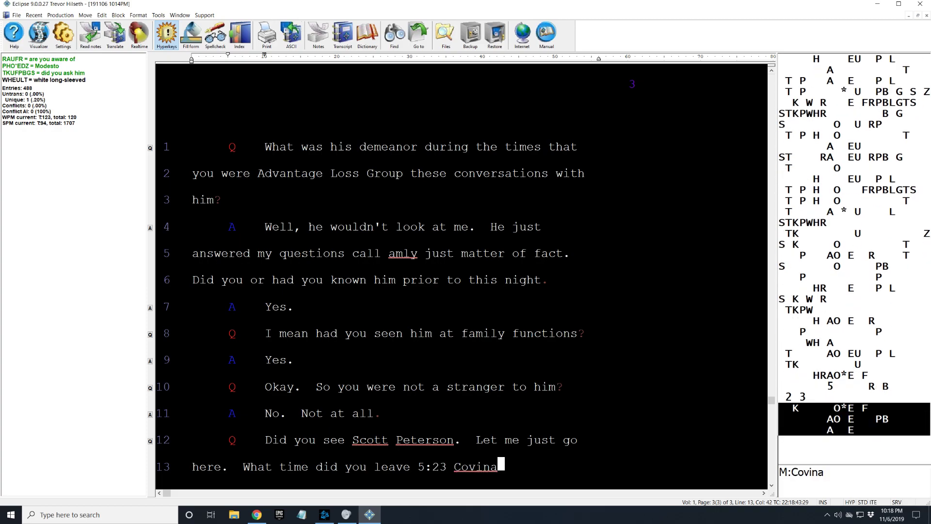
pyautogui.write(' that notice?')
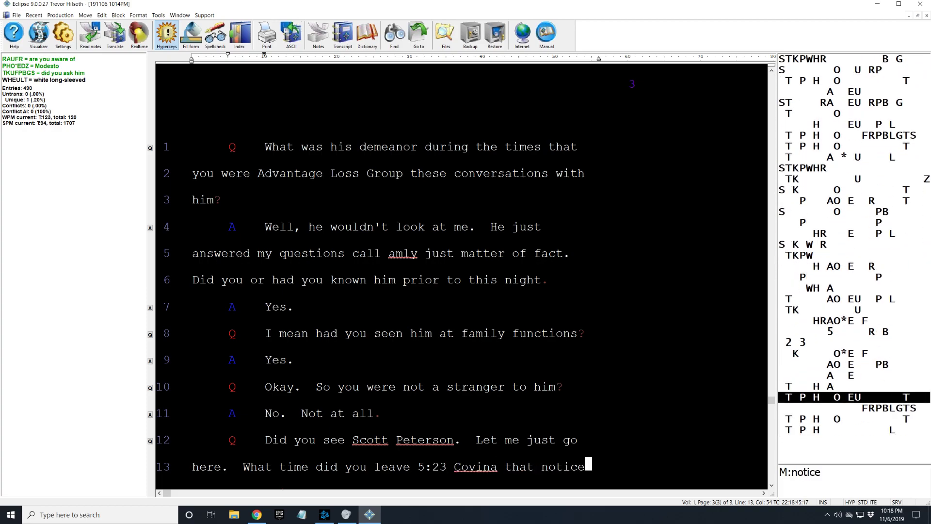
pyautogui.press('Return')
pyautogui.write("Not until around I'd say")
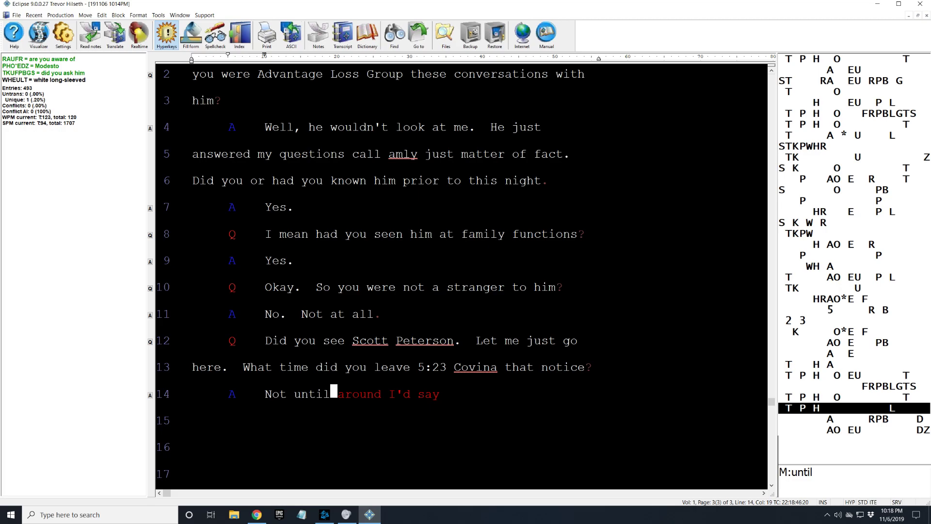
pyautogui.write(' 10:00.  10:30 that night')
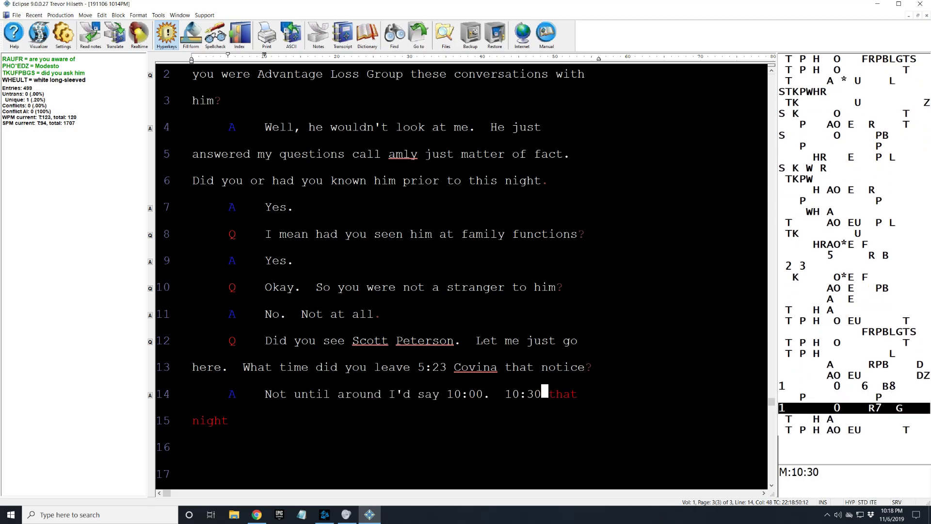
pyautogui.write('.{Q} and')
# Transcribe the next-day return question, the answer 'Yes. I did.', and 'What time did you get there?'.
pyautogui.press('Return')
pyautogui.write('And did you go')
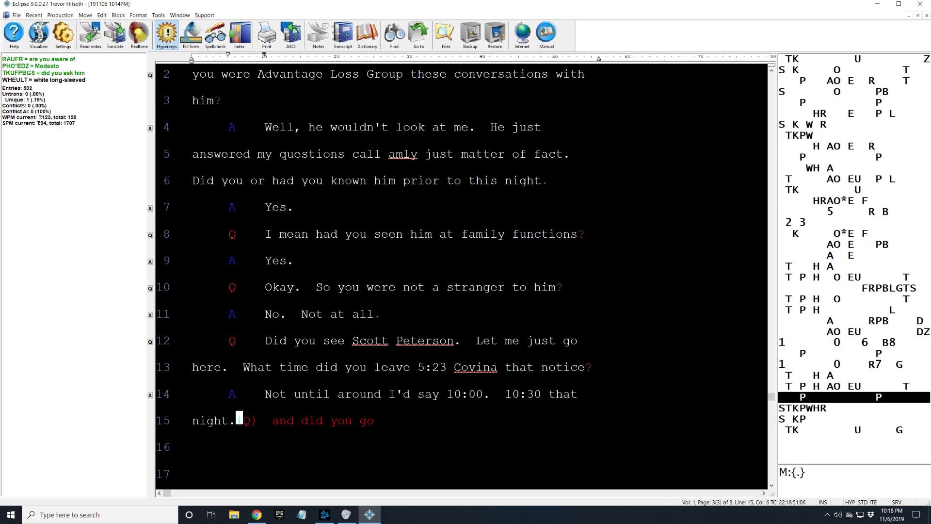
pyautogui.write(' back to the house the')
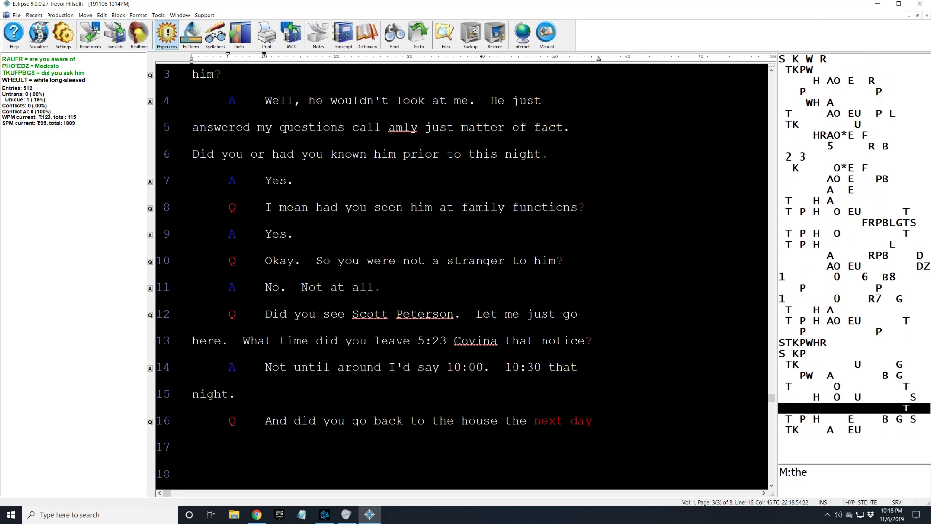
pyautogui.write(' next day? Yes.  I did.')
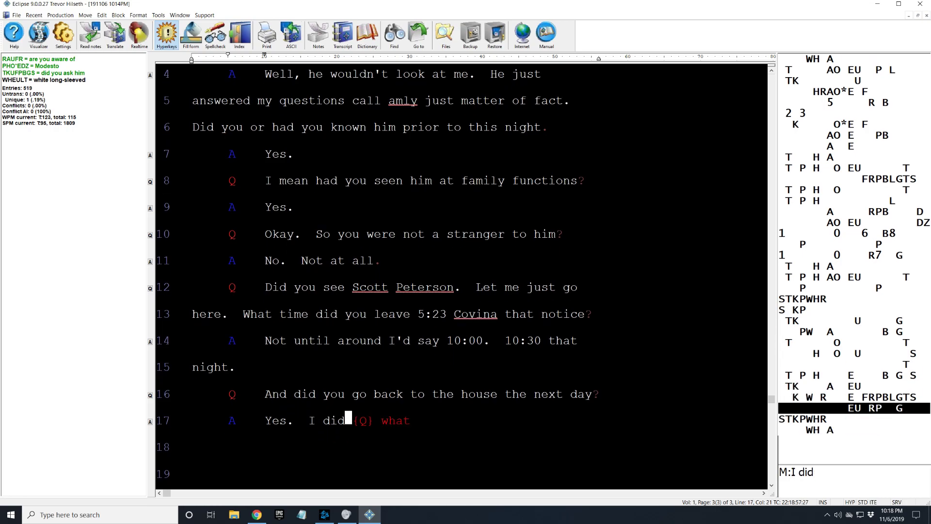
pyautogui.press('Return')
pyautogui.write('What time did you get')
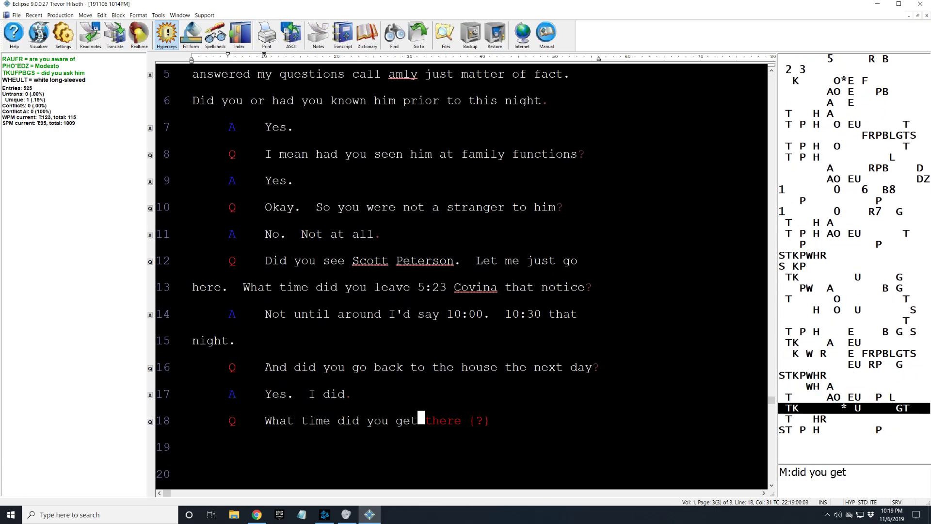
pyautogui.write(' there?')
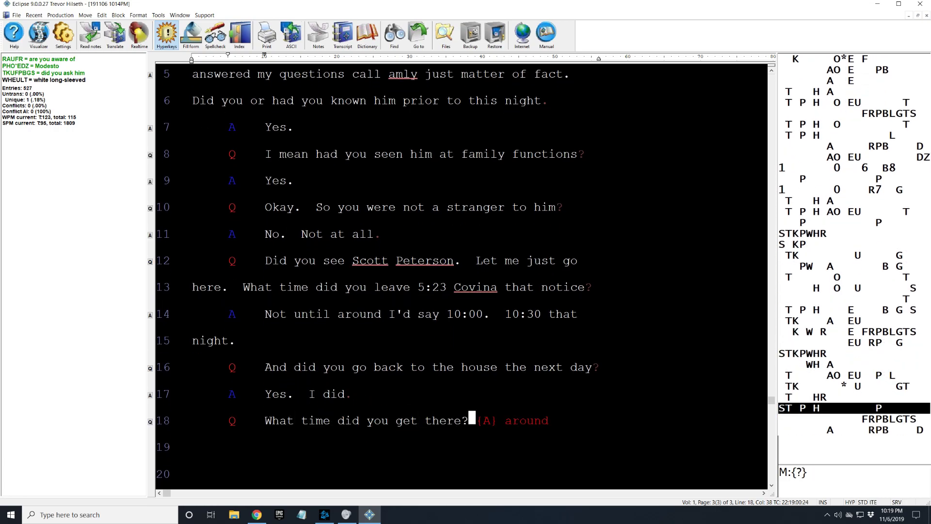
# Record 'Around 8:30 in the morning.', ask what was going on at the house, and start the answer.
pyautogui.press('Return')
pyautogui.write('Around 8:30')
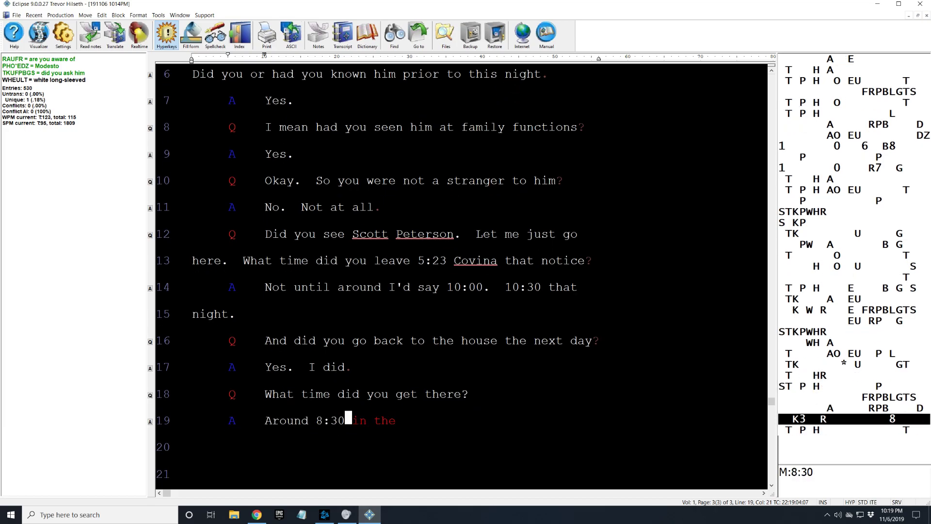
pyautogui.write(' in the morning')
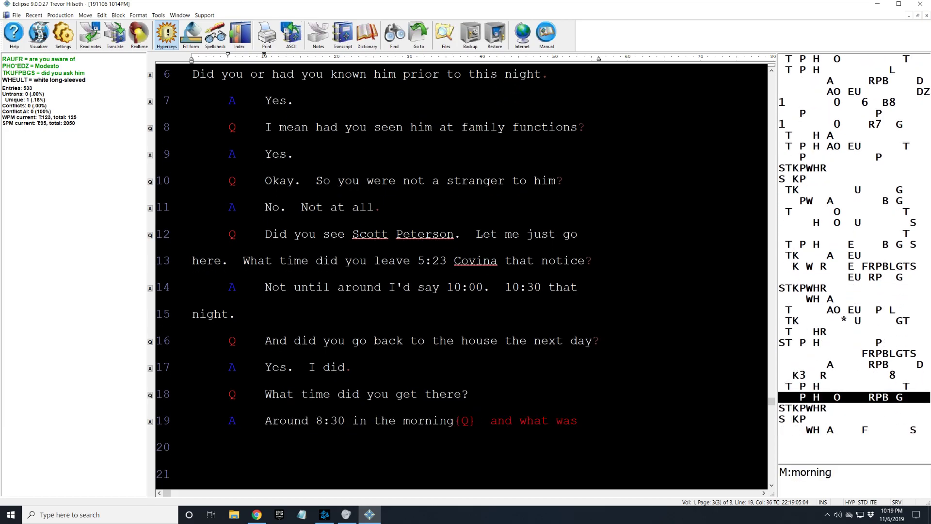
pyautogui.write('.')
pyautogui.press('Return')
pyautogui.write('And what was going on there at the')
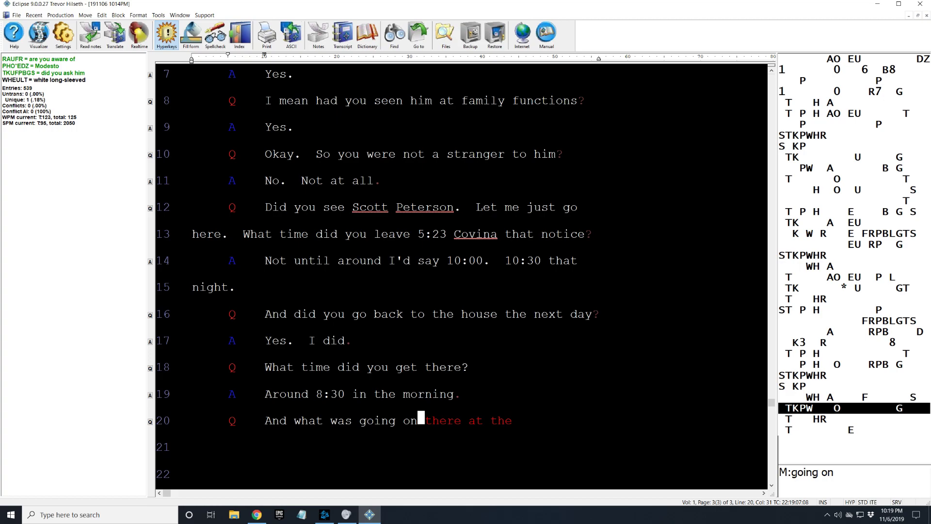
pyautogui.write(' house?')
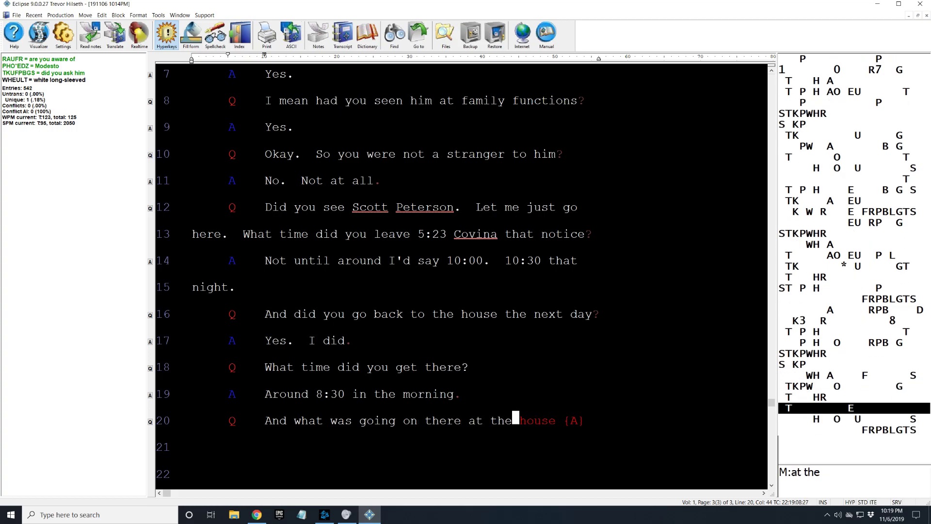
pyautogui.press('Return')
pyautogui.write('Several people were')
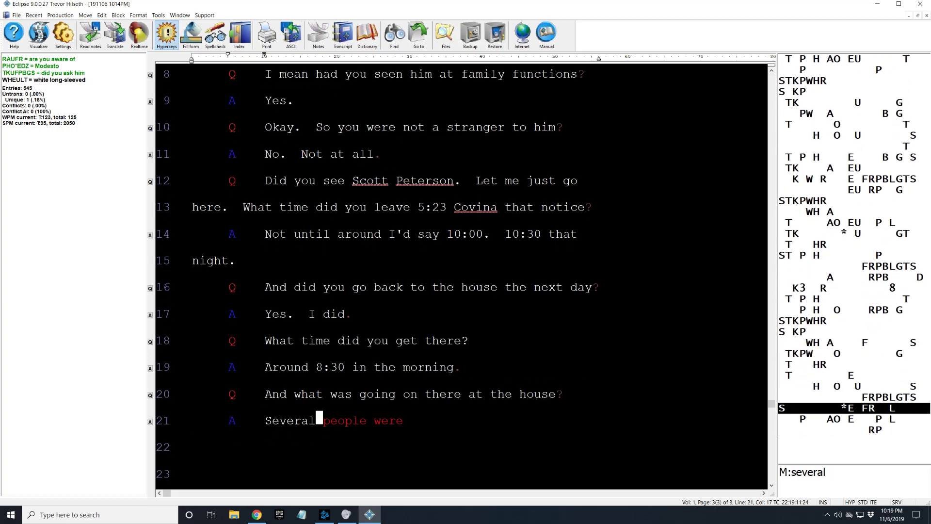
pyautogui.write(' SRURPBGTD the house. there was')
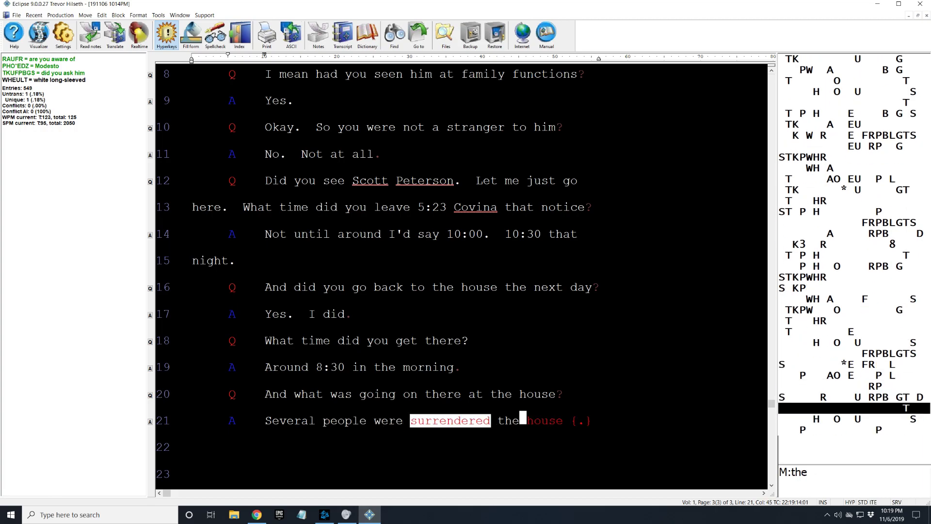
pyautogui.write(' quite a few')
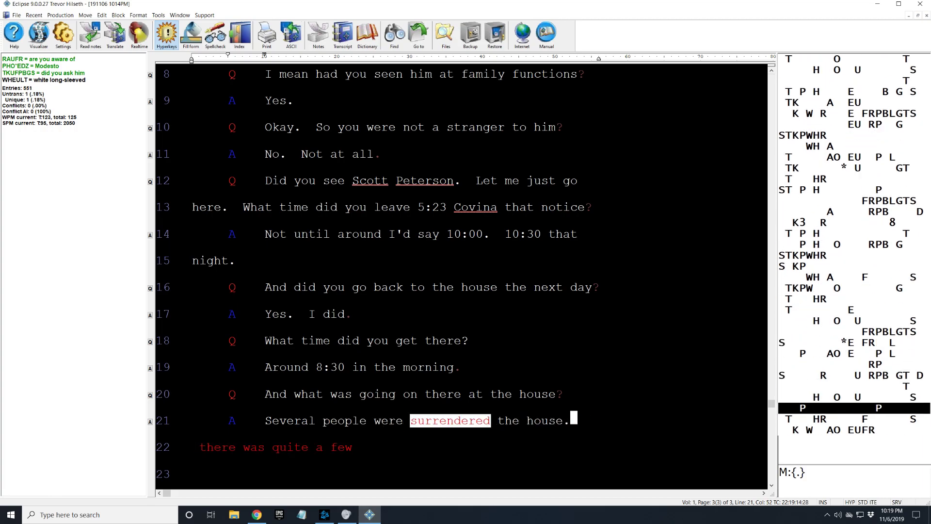
pyautogui.write(' inside when I first got')
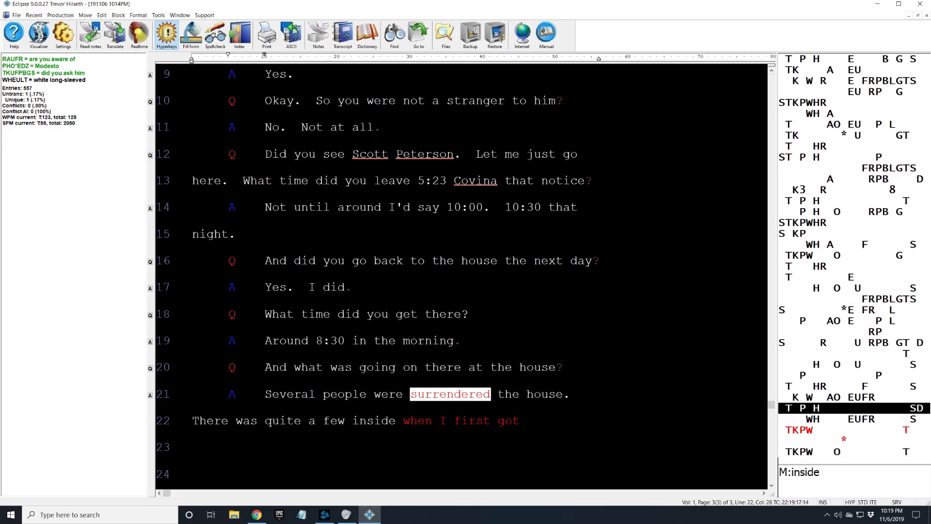
pyautogui.write(' there, I had seen Sharon')
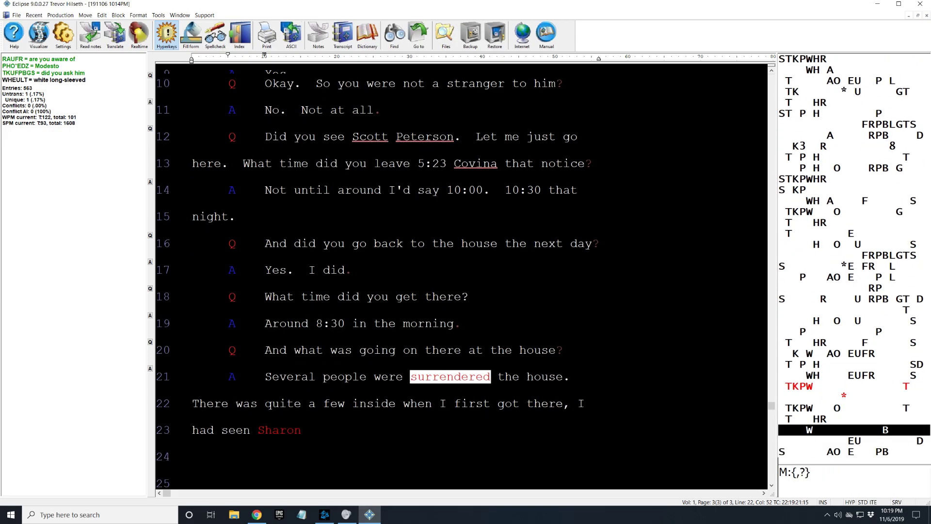
pyautogui.write(' outside coming around the')
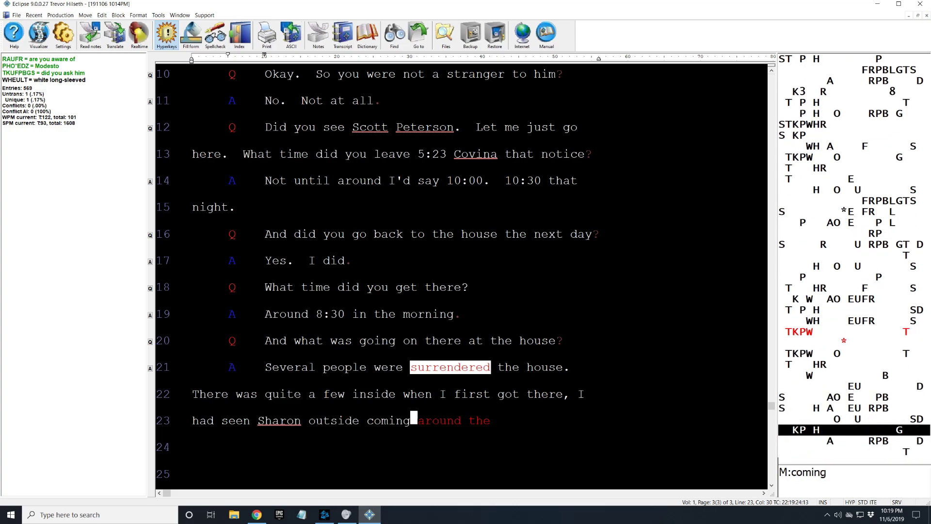
pyautogui.write(' corner so I kind of')
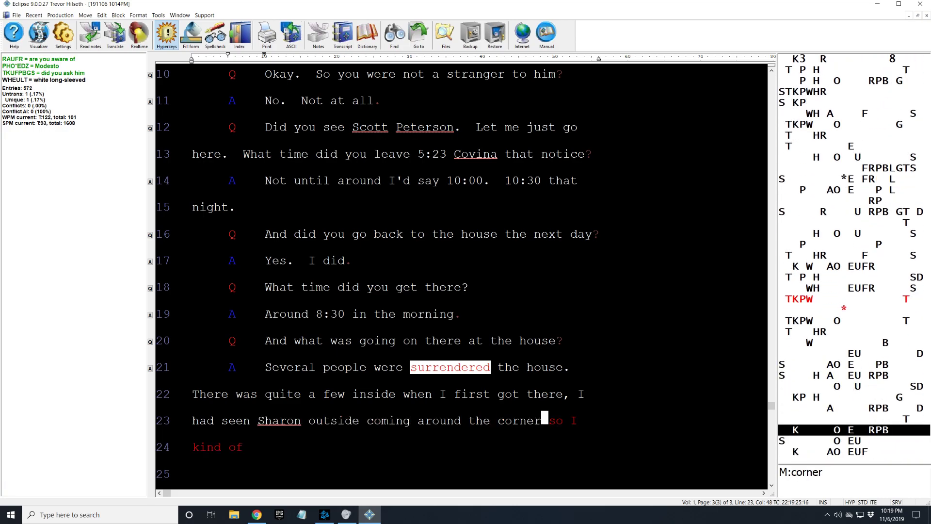
pyautogui.write(' waited for her there')
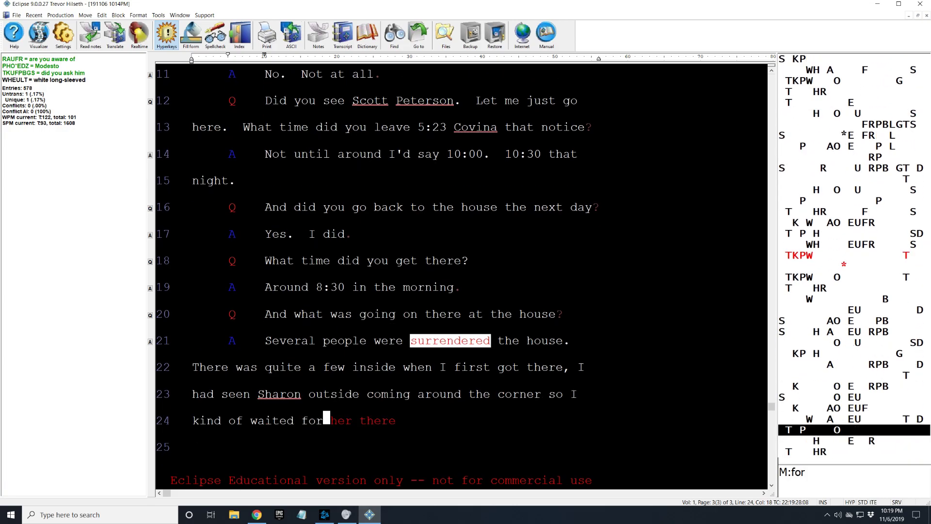
pyautogui.write(' and then I went into the')
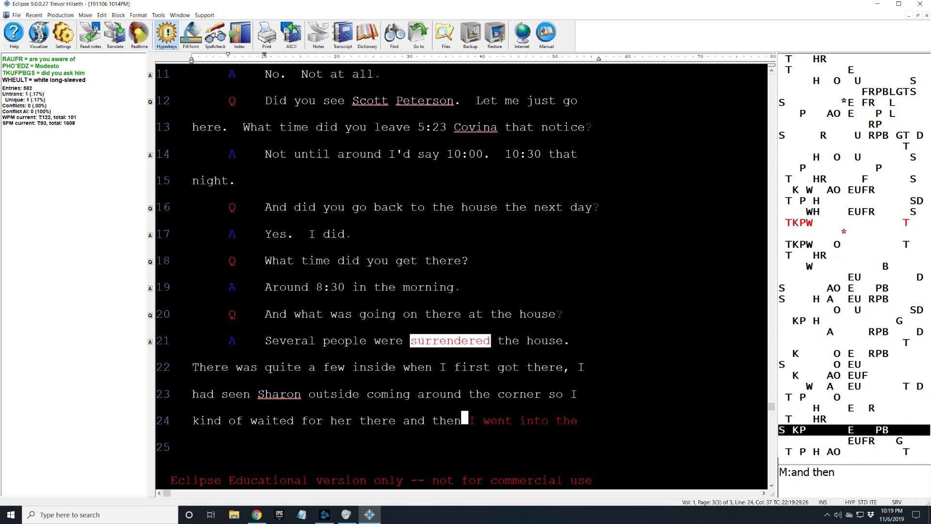
pyautogui.write(' house. and')
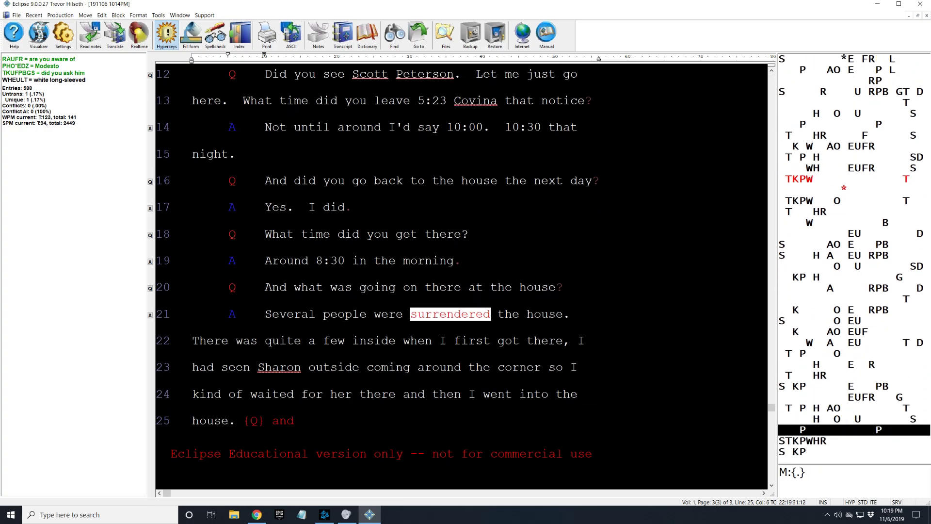
pyautogui.write(' did you see Scott')
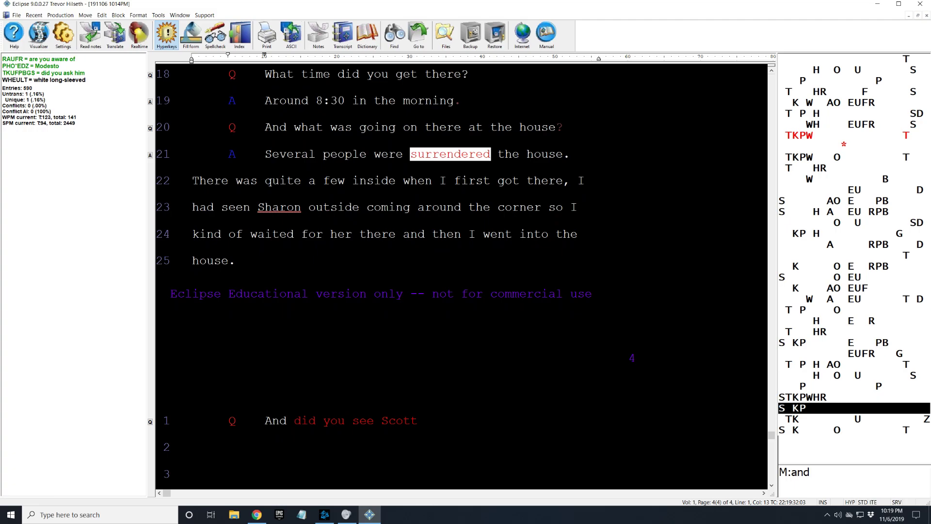
pyautogui.write(' Peter skon')
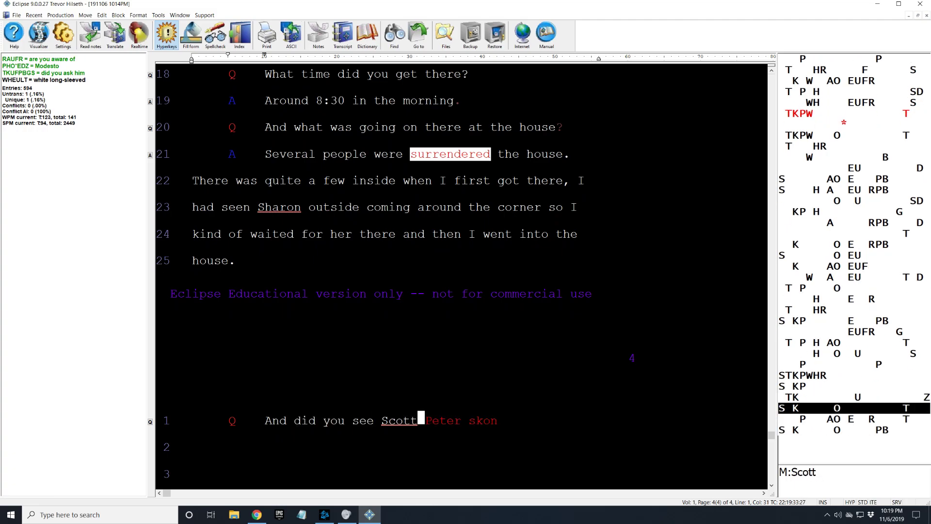
pyautogui.write('? Yes. I did. What was he')
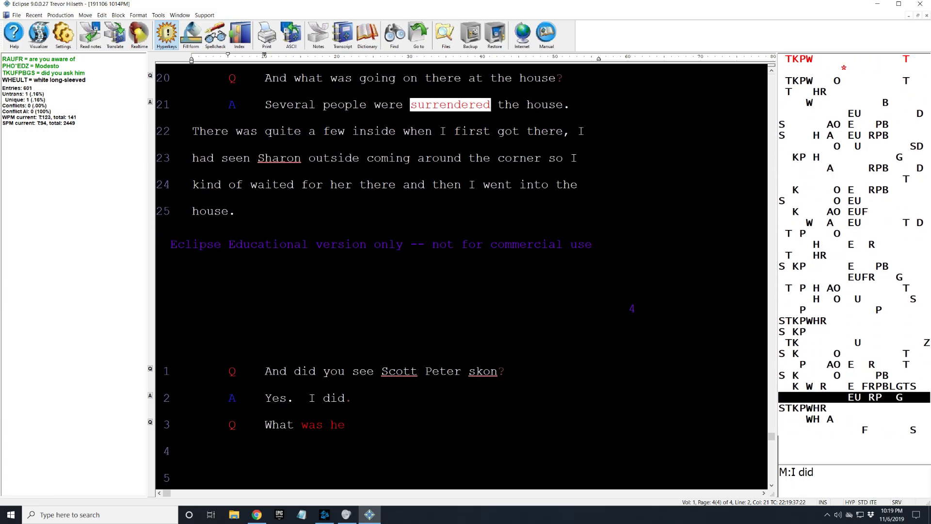
pyautogui.write(' doing {A} he was in the')
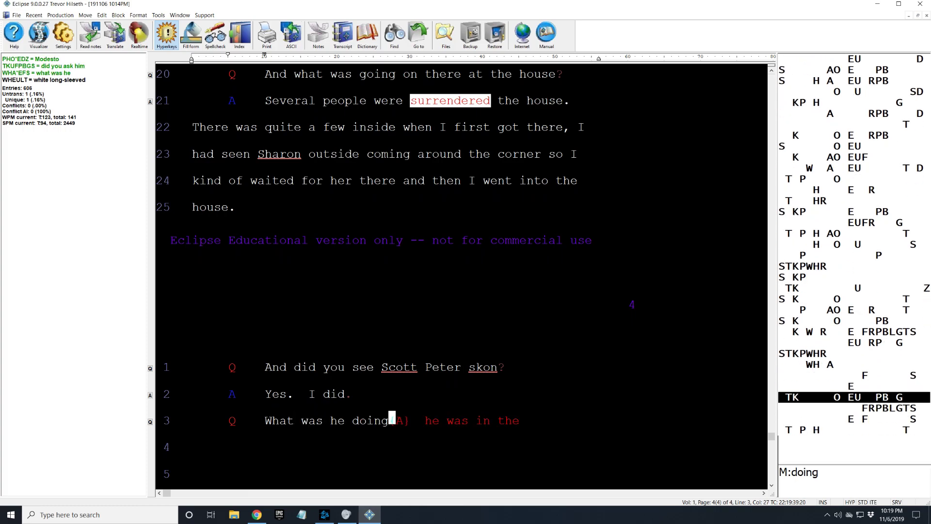
pyautogui.write(' kitchen when I')
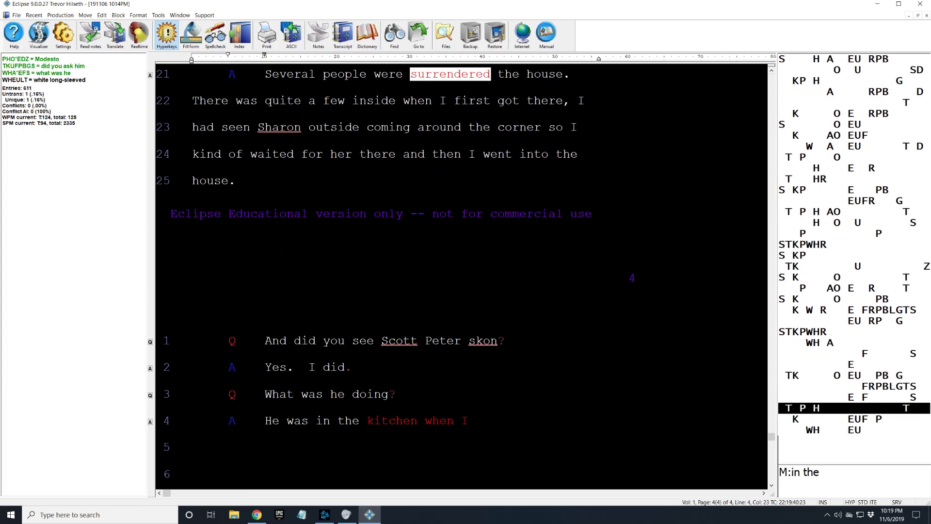
pyautogui.write(' walked by. not really')
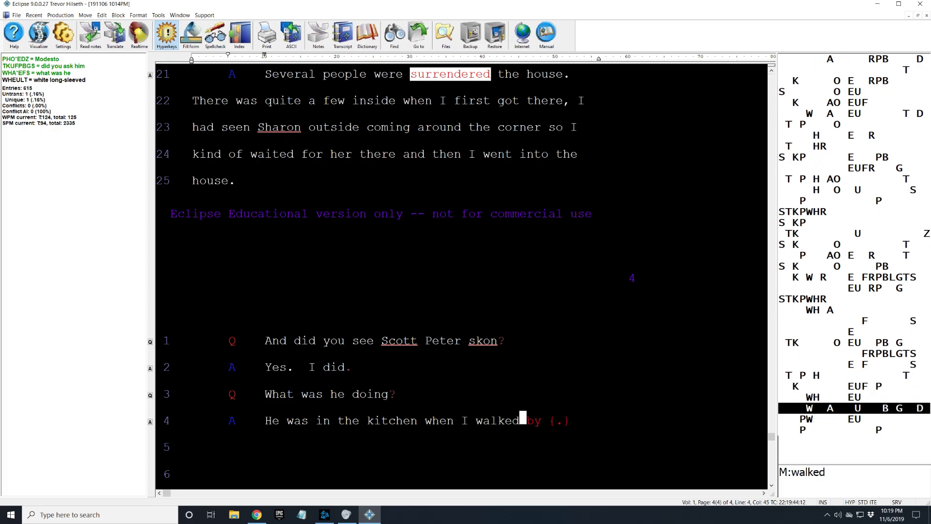
pyautogui.write(' doing anything just')
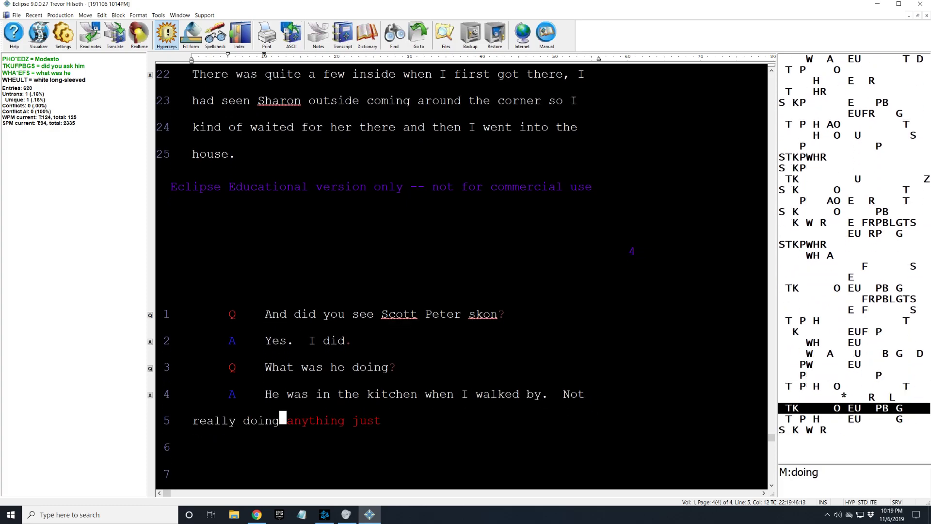
pyautogui.write(' standing in the kitchen at that')
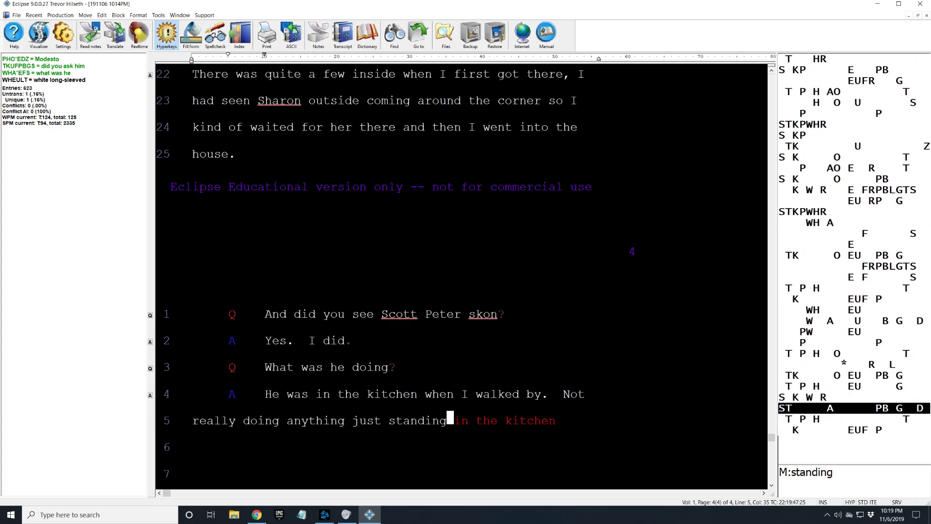